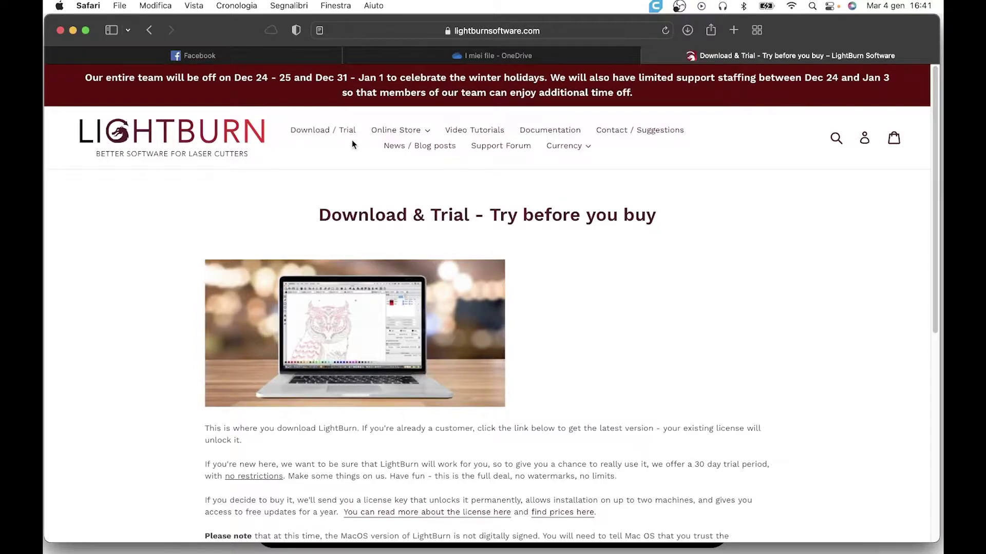
scroll(354, 154, down, 5)
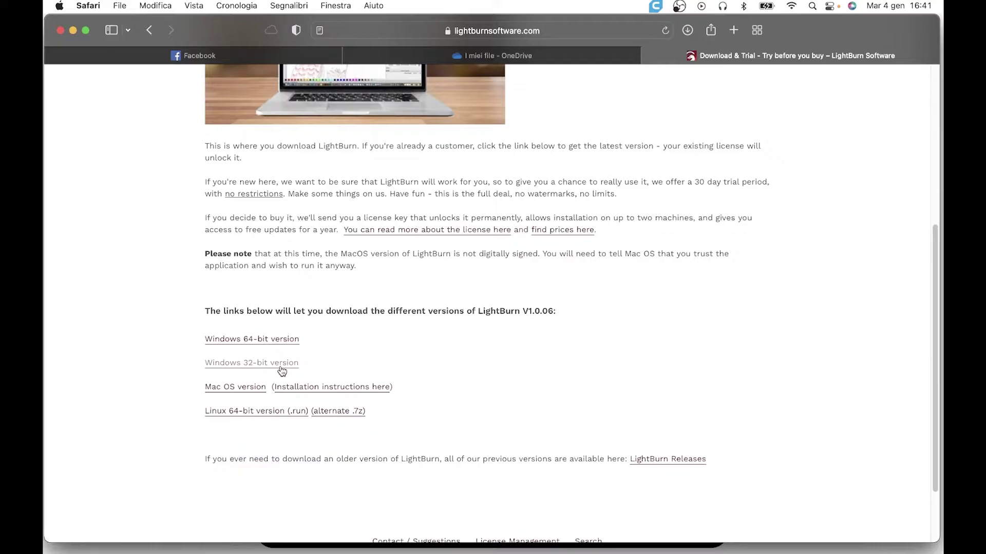
scroll(282, 370, up, 5)
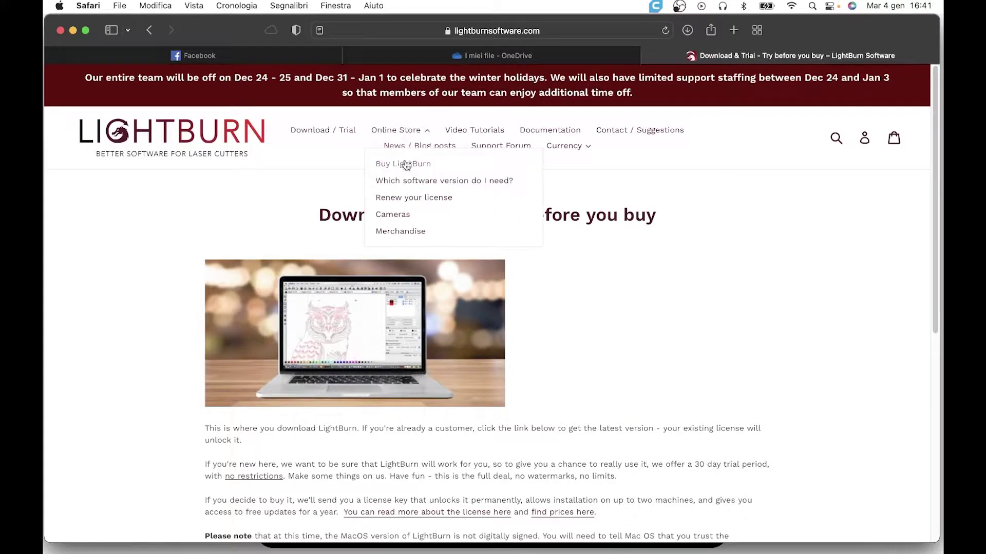
Step: Open Safari's Buy LightBurn page and scroll to the four products, including the €54,95 GCode and €108,95 DSP keys
click(405, 163)
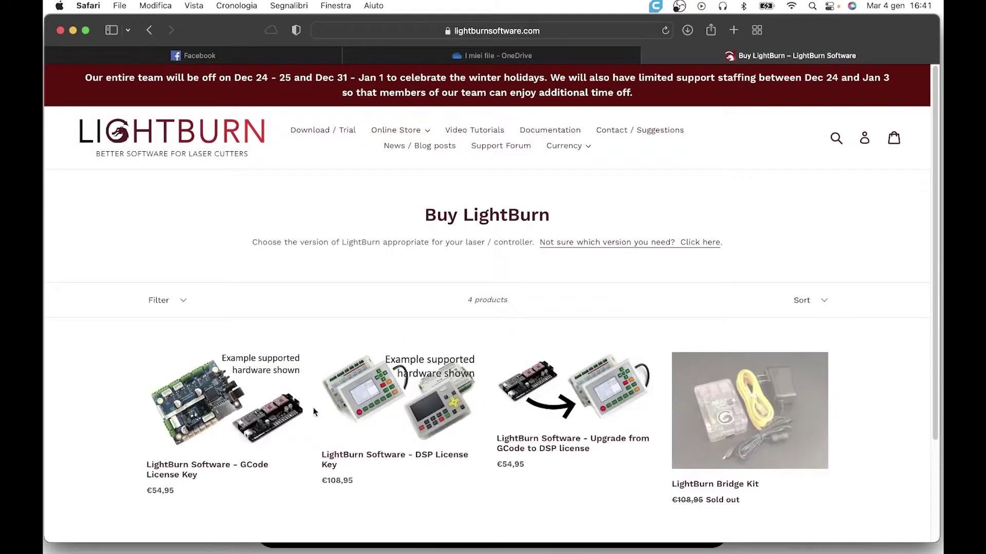
scroll(386, 523, down, 5)
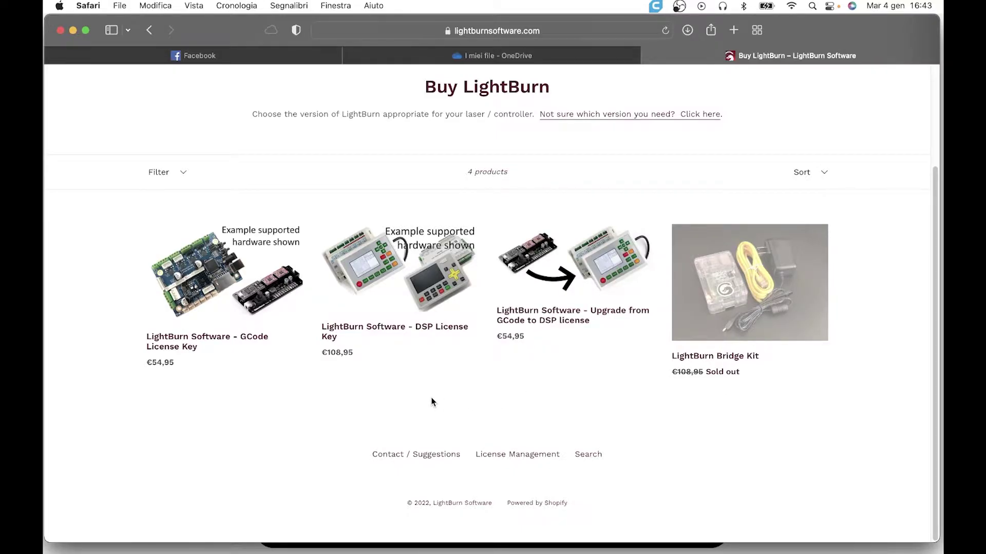
mouse_move(573, 551)
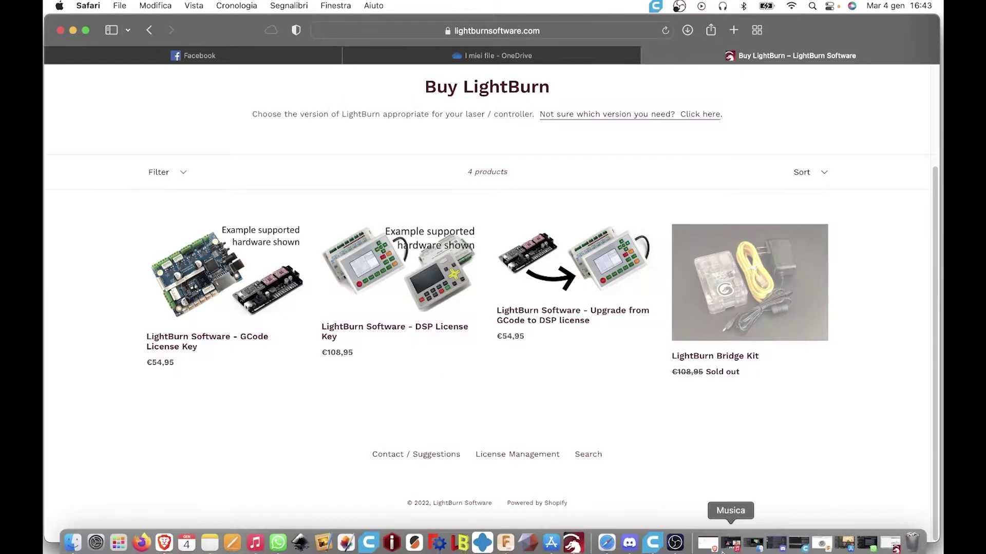
Step: Bring LightBurn forward with the empty untitled project, ending back on the Tagli / Livelli list
click(573, 542)
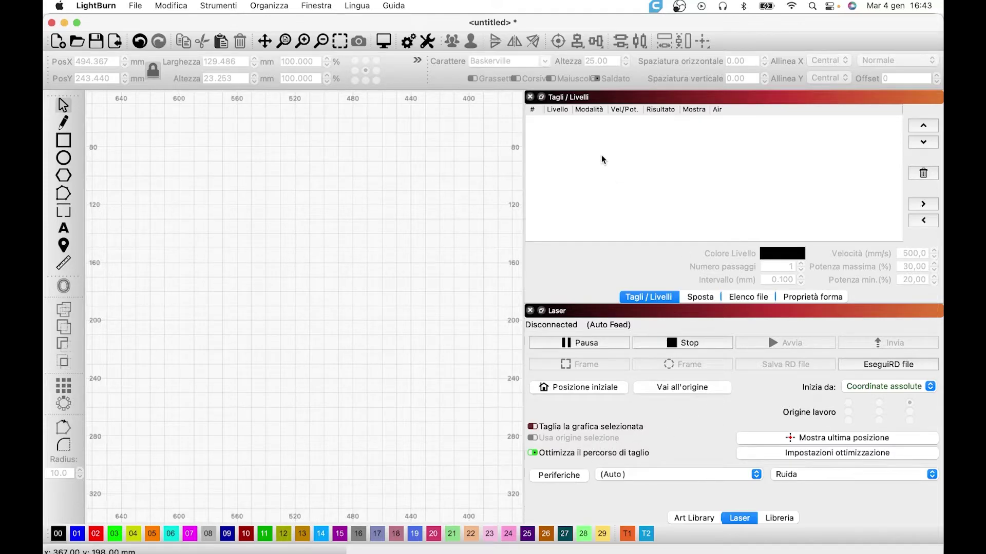
click(699, 298)
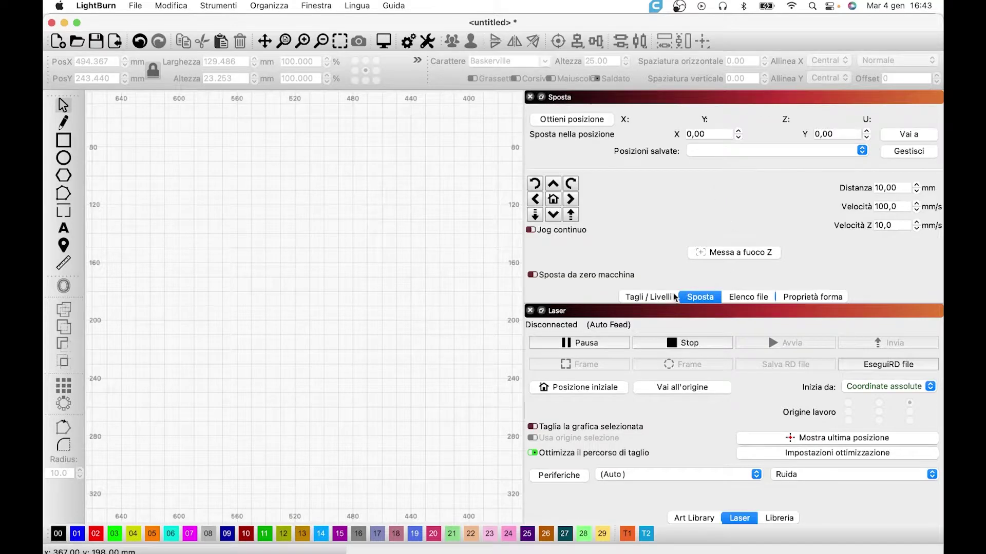
click(655, 300)
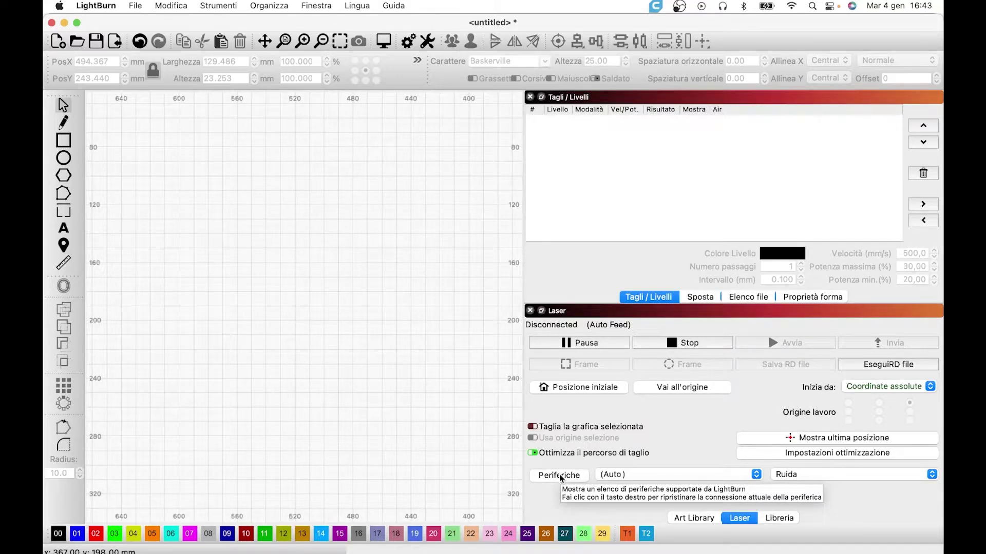
click(559, 476)
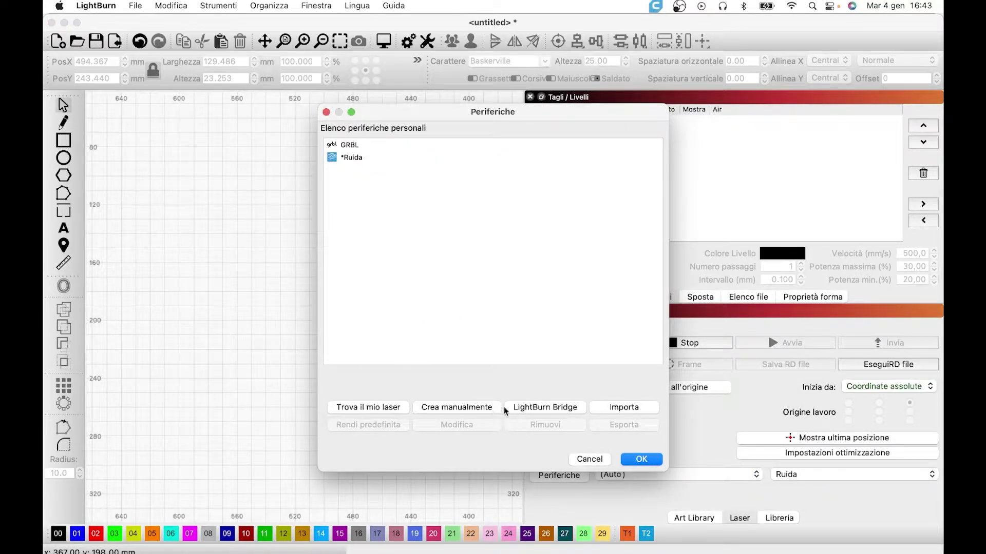
click(481, 408)
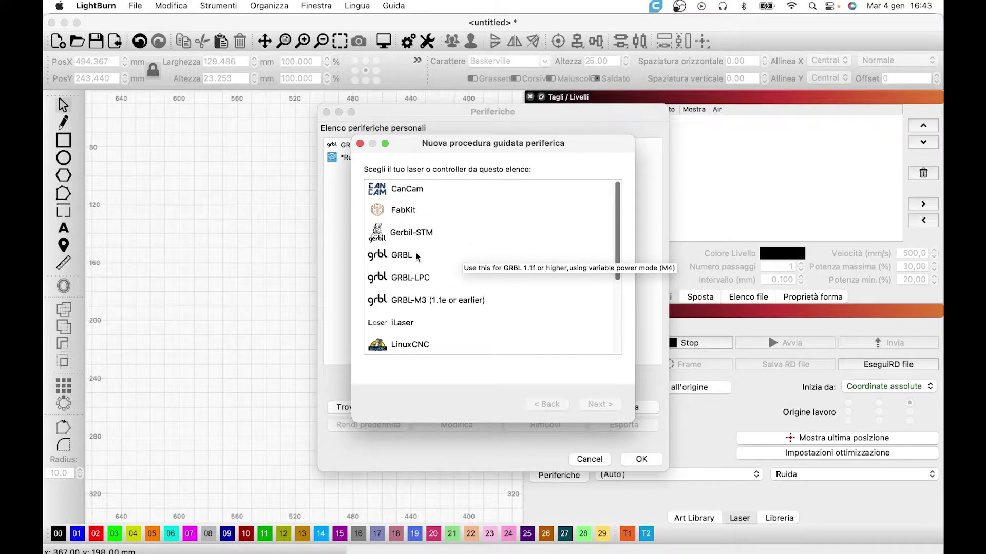
scroll(413, 258, down, 5)
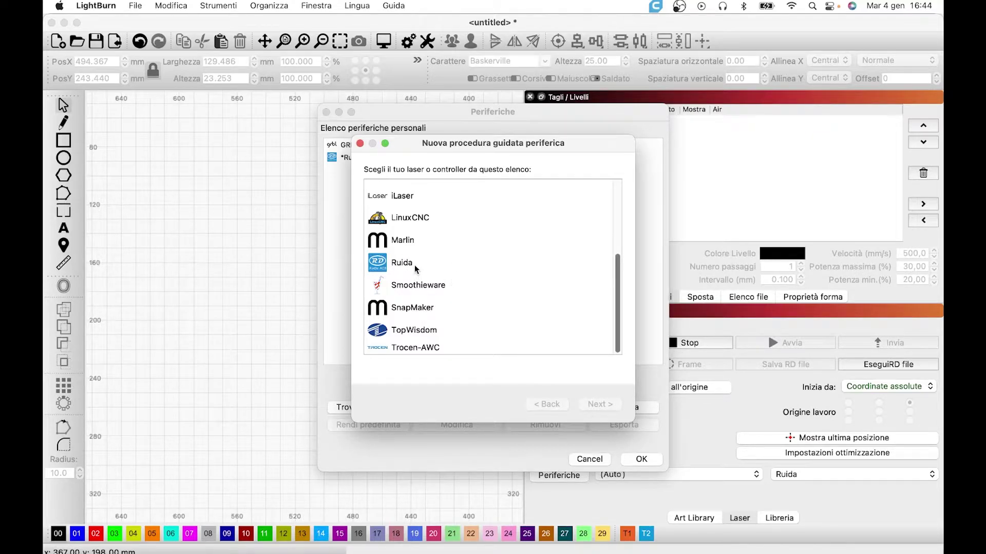
mouse_move(401, 263)
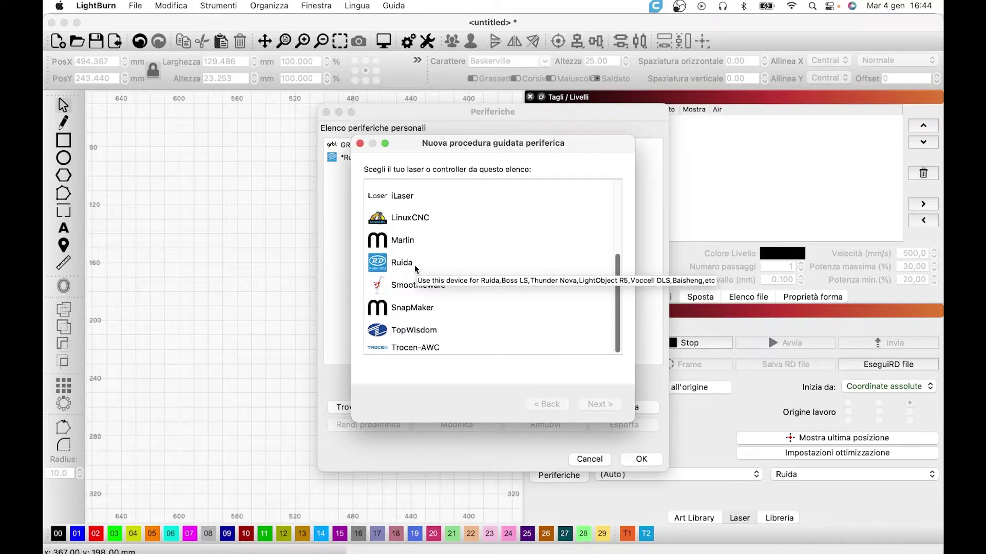
scroll(415, 269, up, 5)
scroll(446, 287, down, 5)
scroll(448, 290, up, 5)
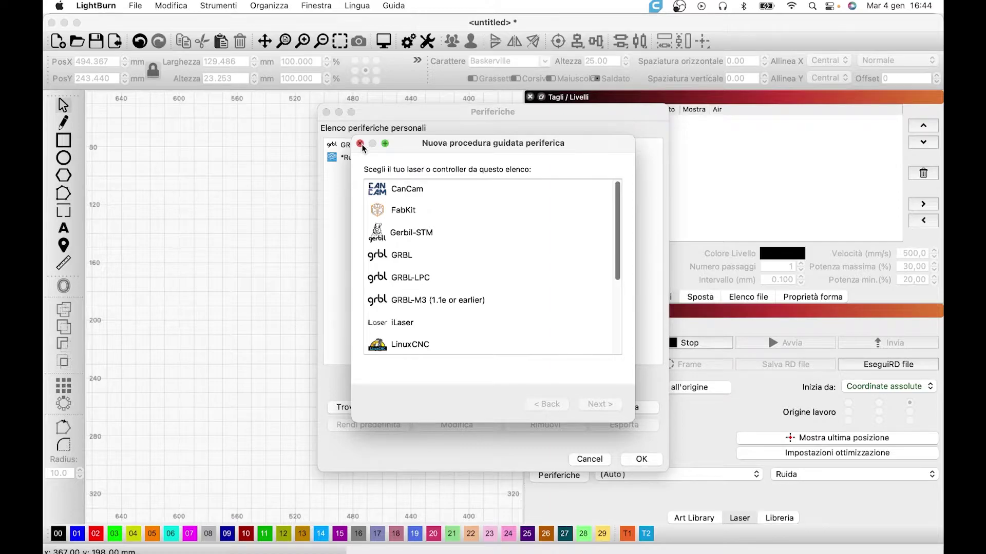
click(360, 144)
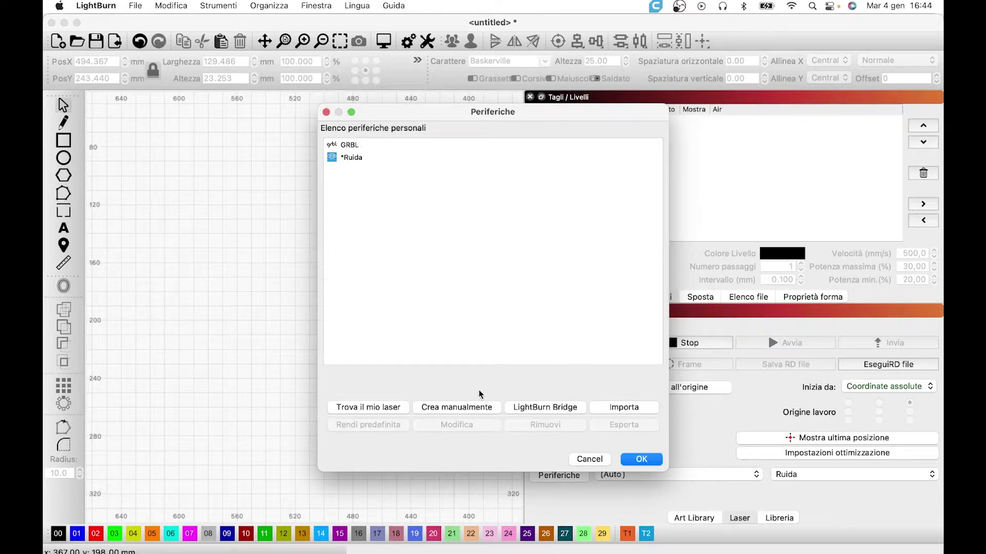
click(326, 113)
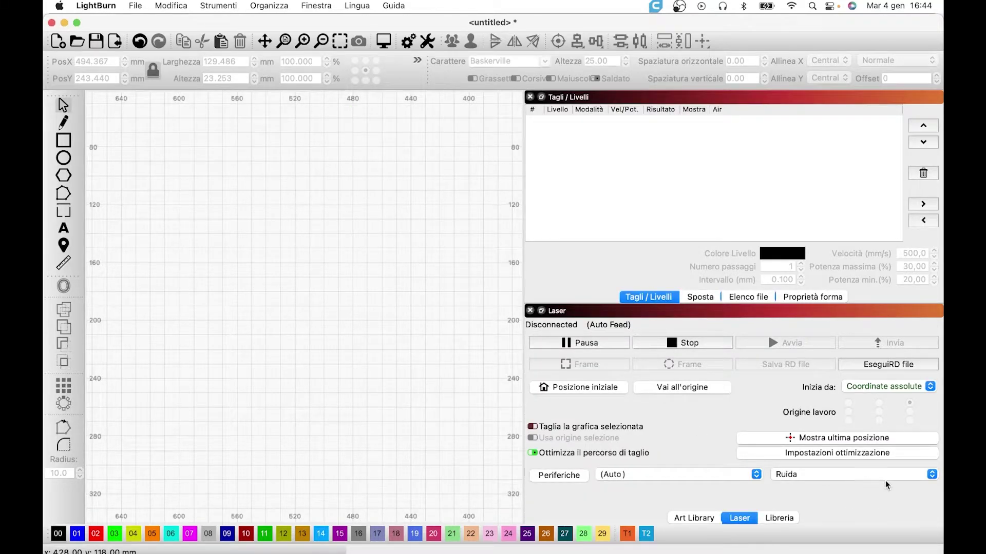
click(930, 476)
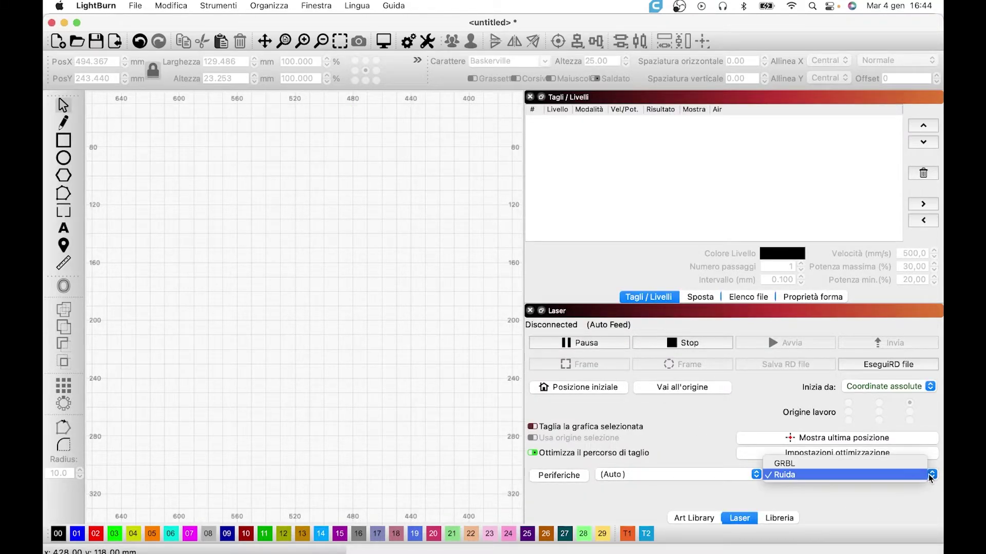
click(881, 509)
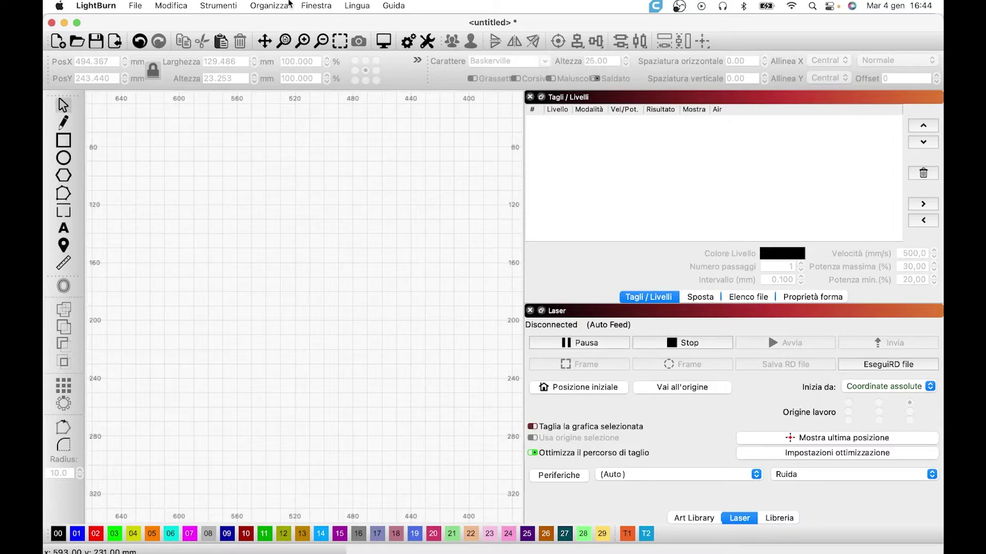
click(303, 7)
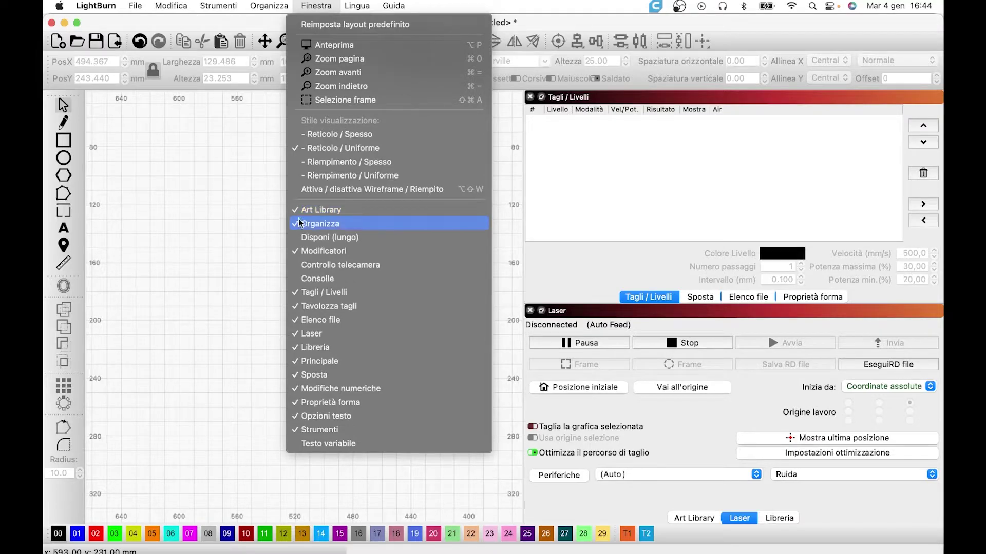
click(215, 202)
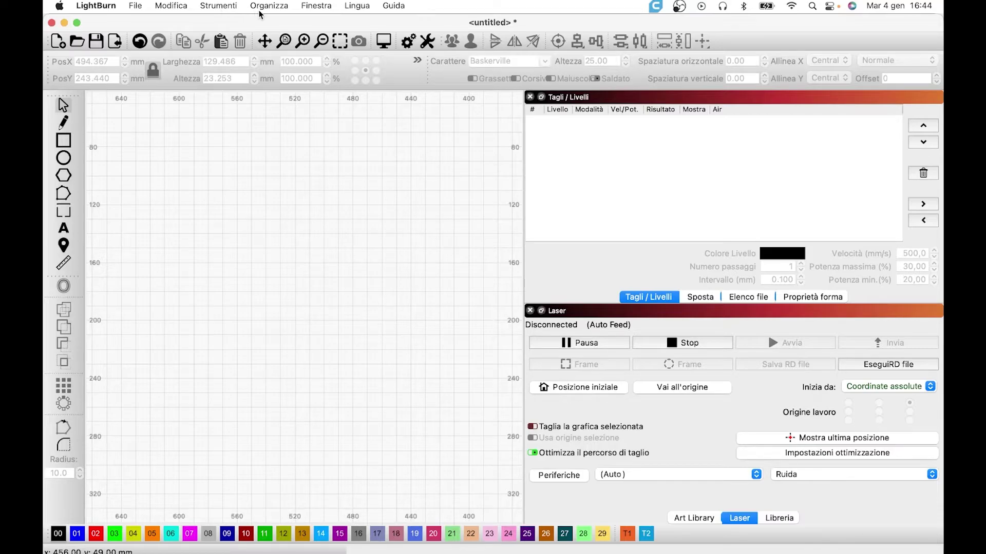
click(230, 7)
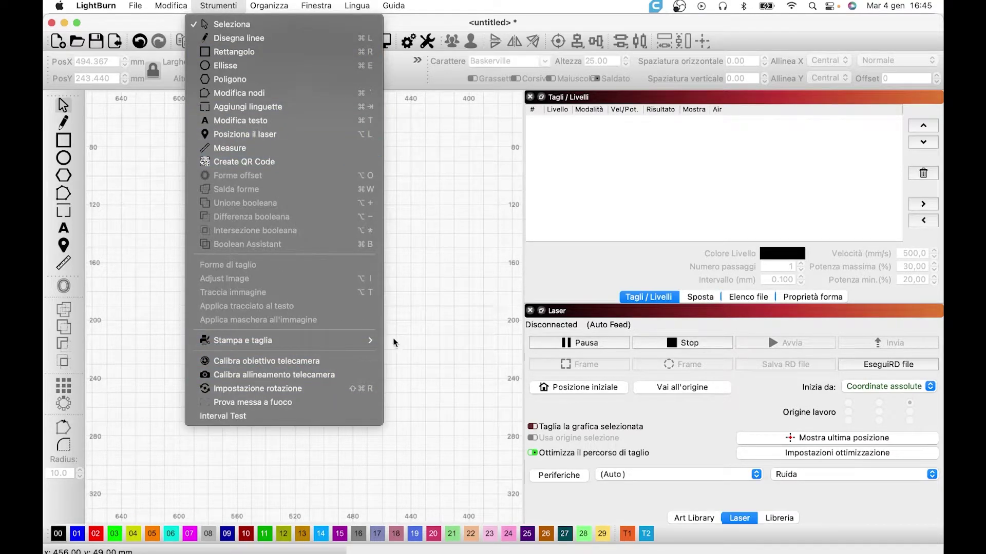
click(440, 272)
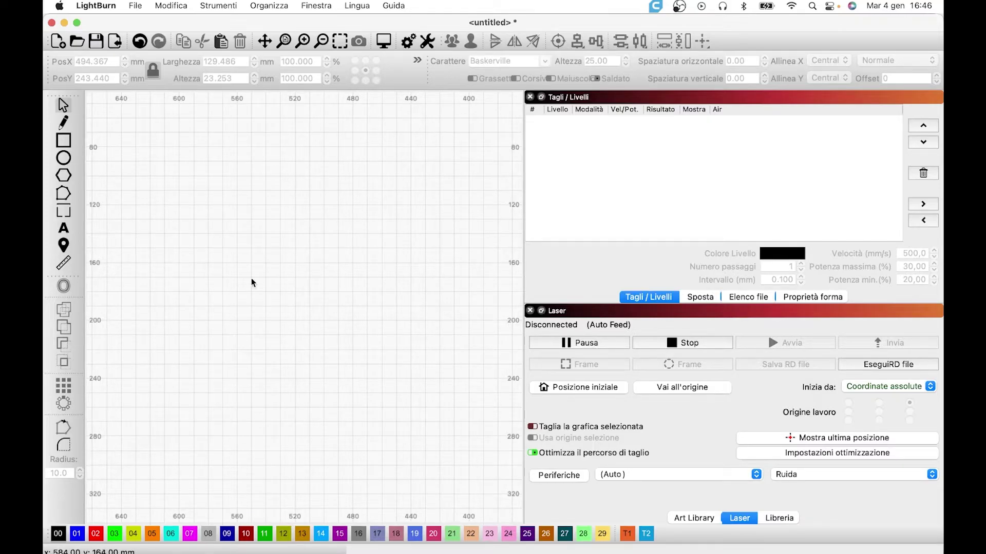
Step: Add a text object reading 3DWORLD on the canvas in Baskerville at 25 mm
click(64, 229)
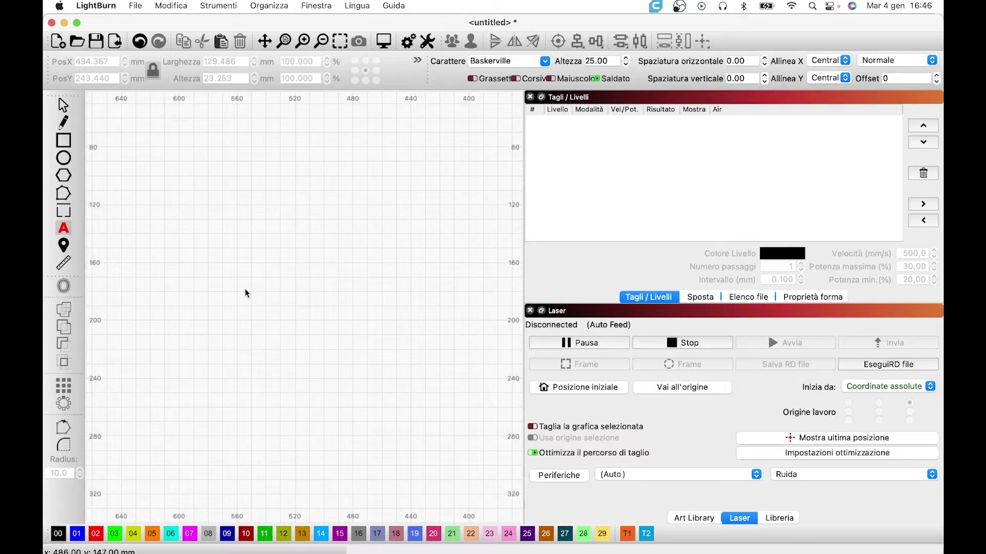
click(284, 273)
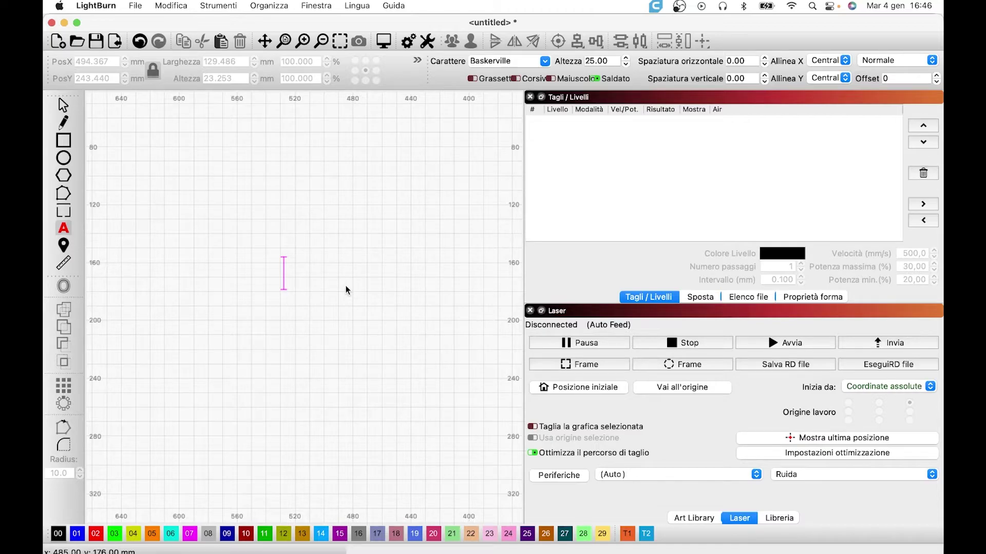
text(3D)
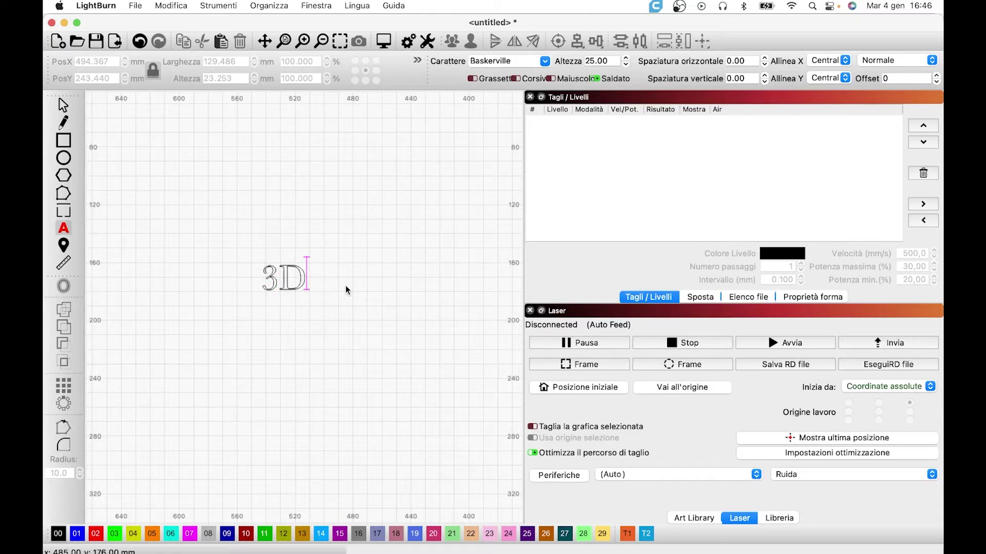
text(WORL)
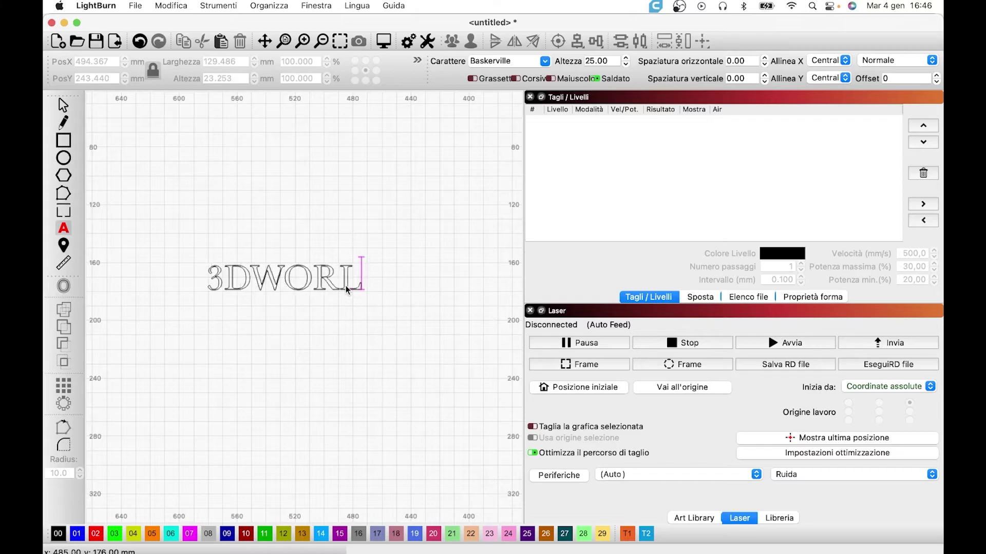
text(D)
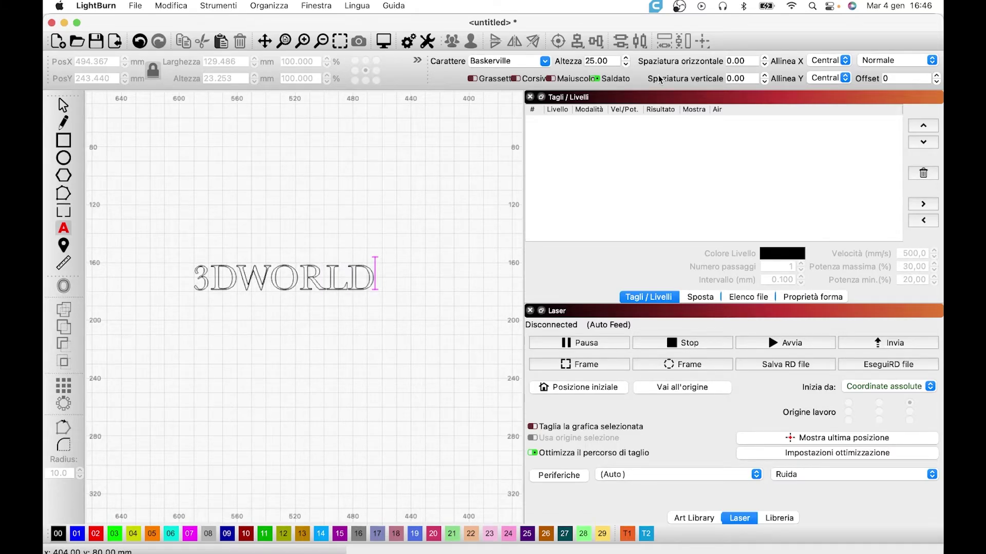
Step: Change the 3DWORLD text's font to Marker Felt
click(545, 62)
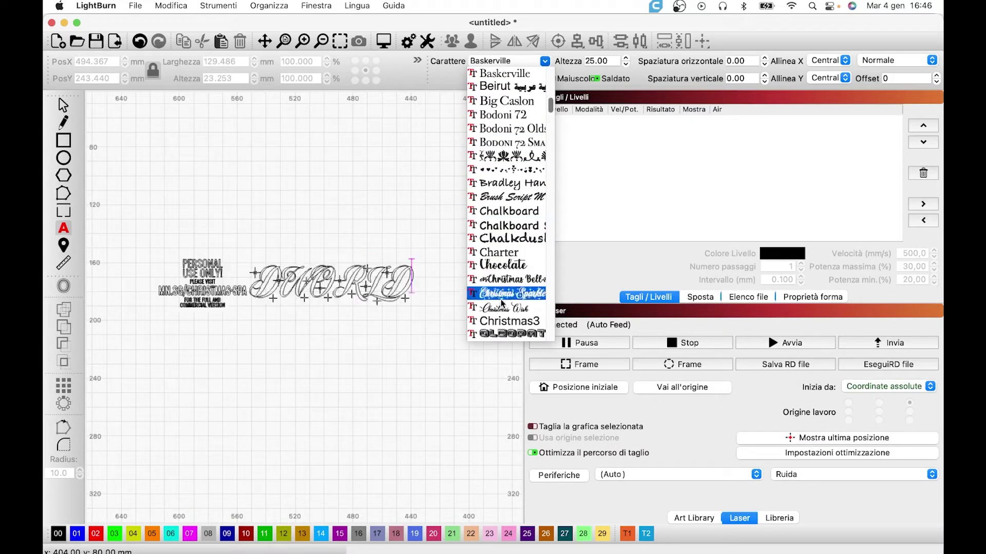
scroll(510, 219, up, 4)
scroll(510, 220, up, 3)
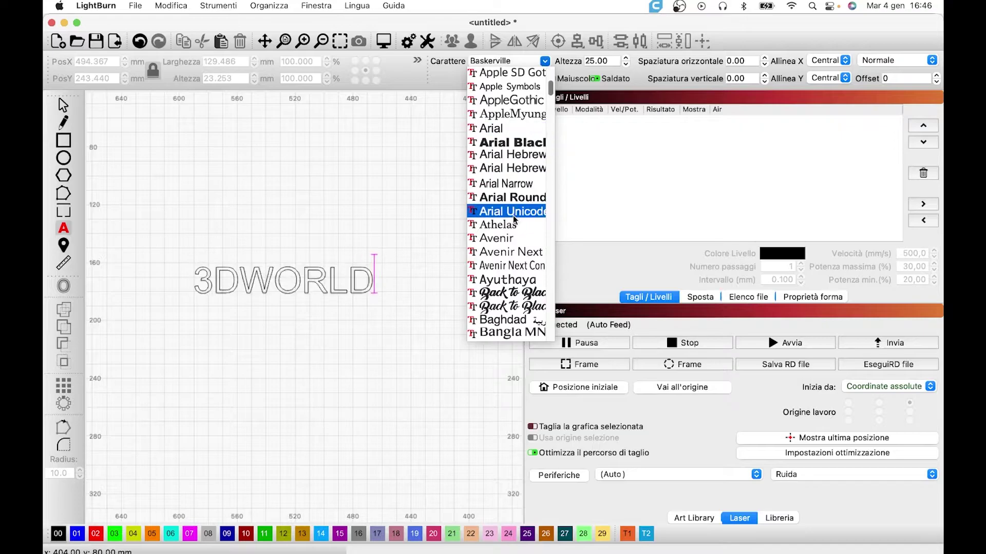
scroll(511, 219, down, 2)
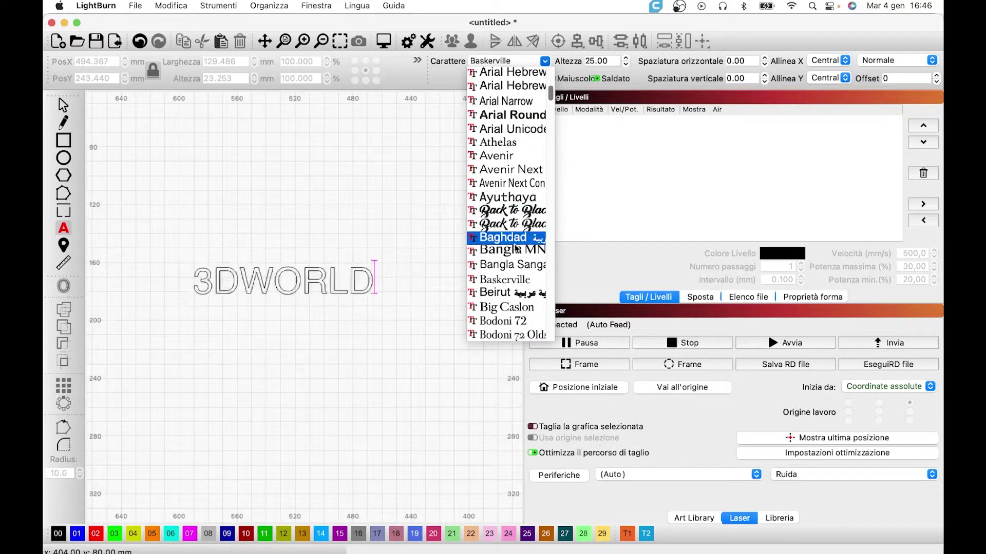
scroll(511, 295, up, 1)
scroll(511, 296, up, 4)
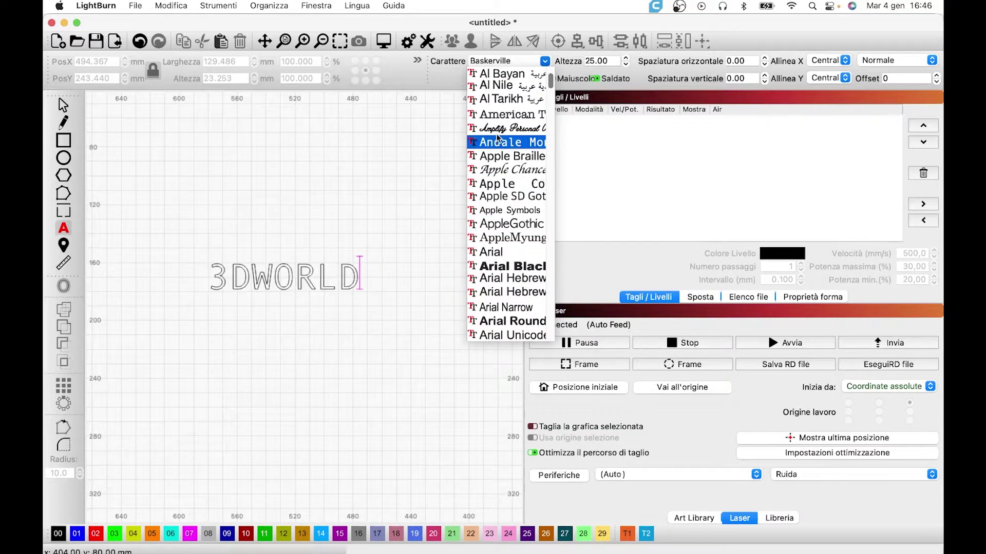
scroll(497, 246, down, 2)
scroll(498, 249, down, 4)
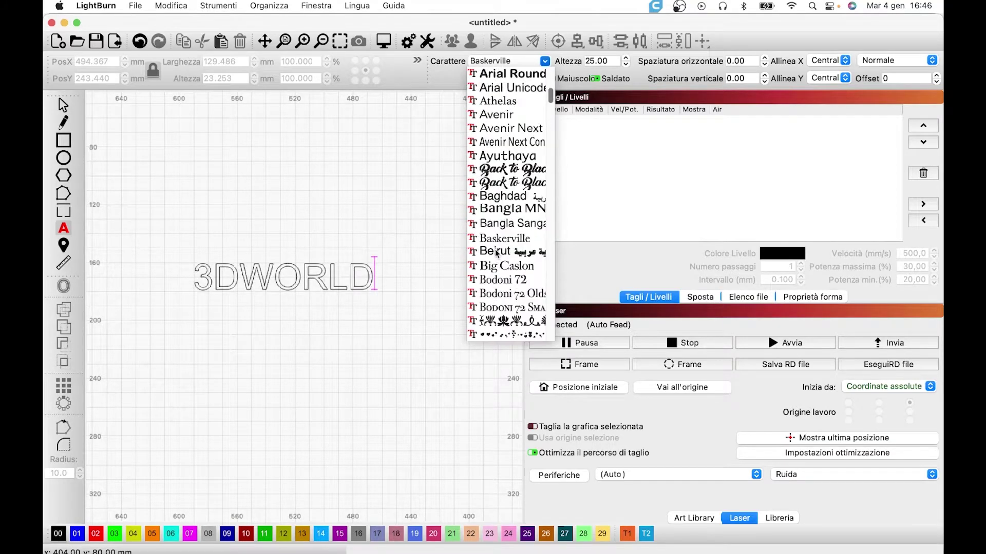
scroll(499, 253, down, 3)
scroll(501, 257, down, 2)
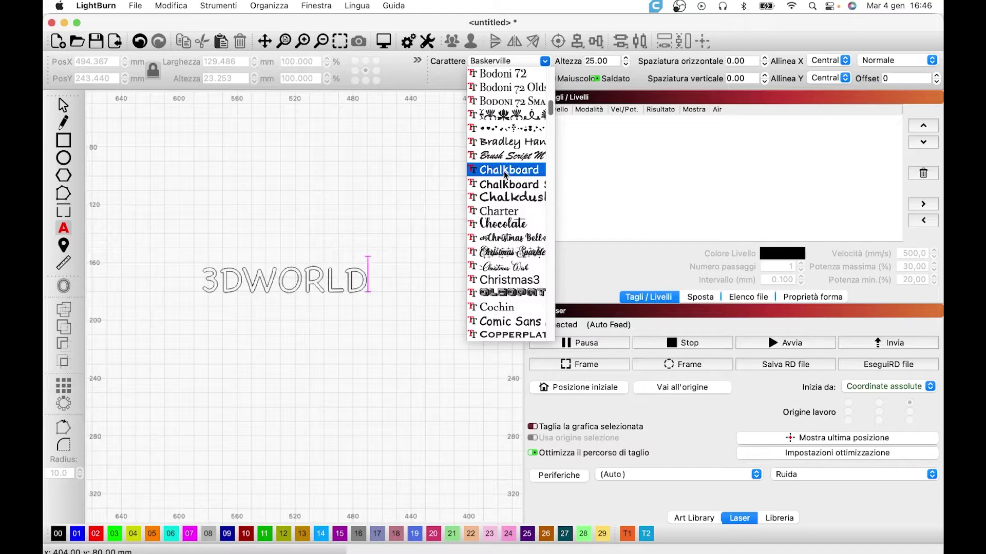
scroll(503, 185, up, 3)
scroll(505, 185, up, 3)
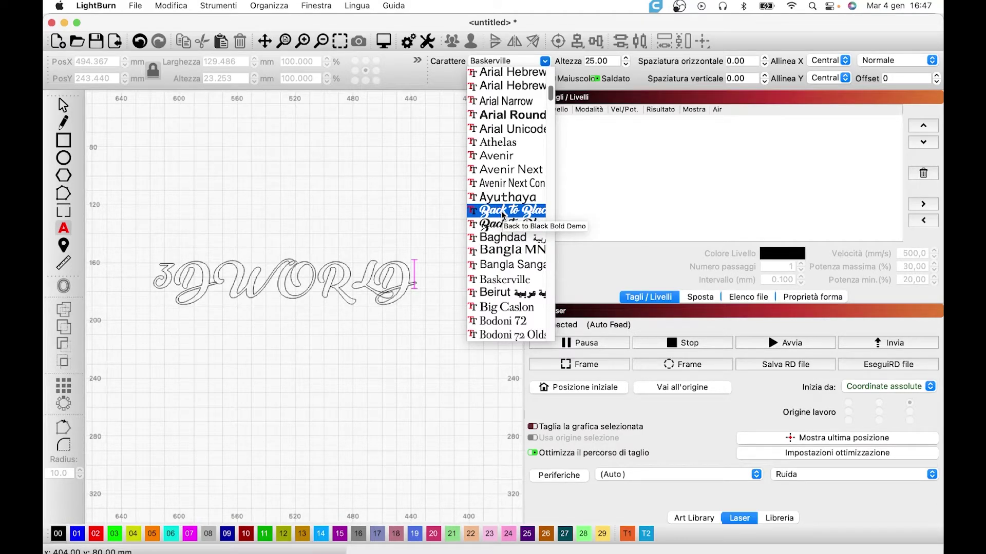
scroll(510, 251, down, 5)
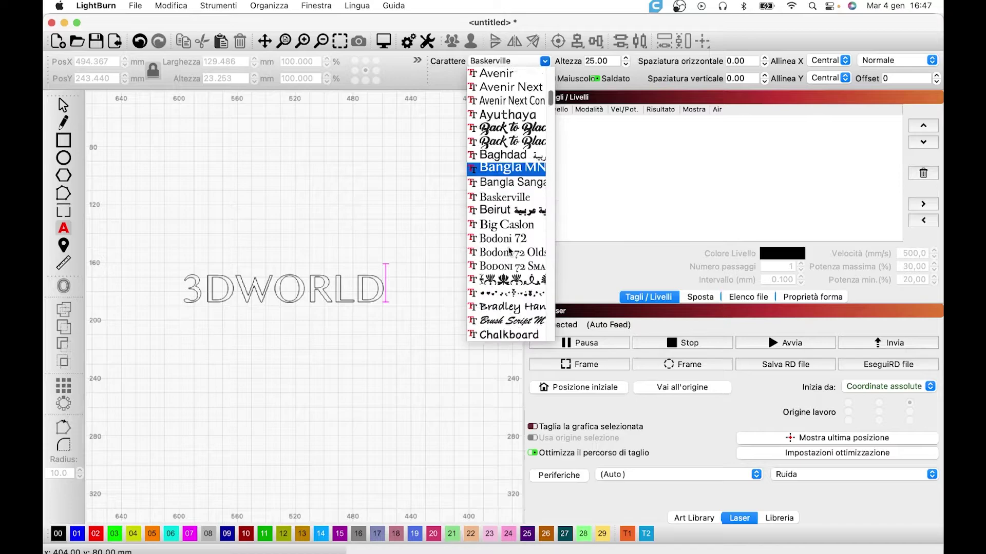
scroll(510, 251, down, 5)
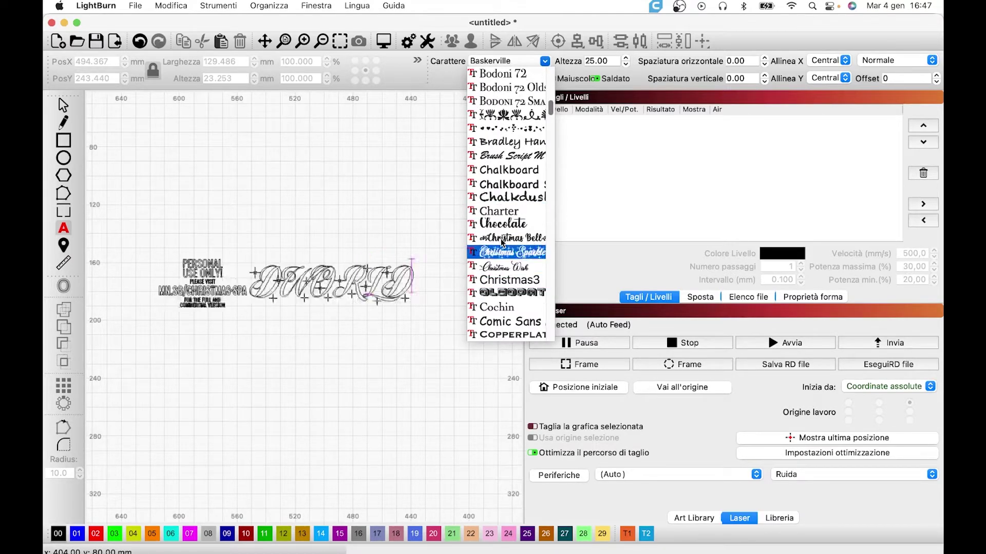
scroll(498, 221, up, 3)
scroll(498, 222, up, 3)
scroll(498, 221, down, 5)
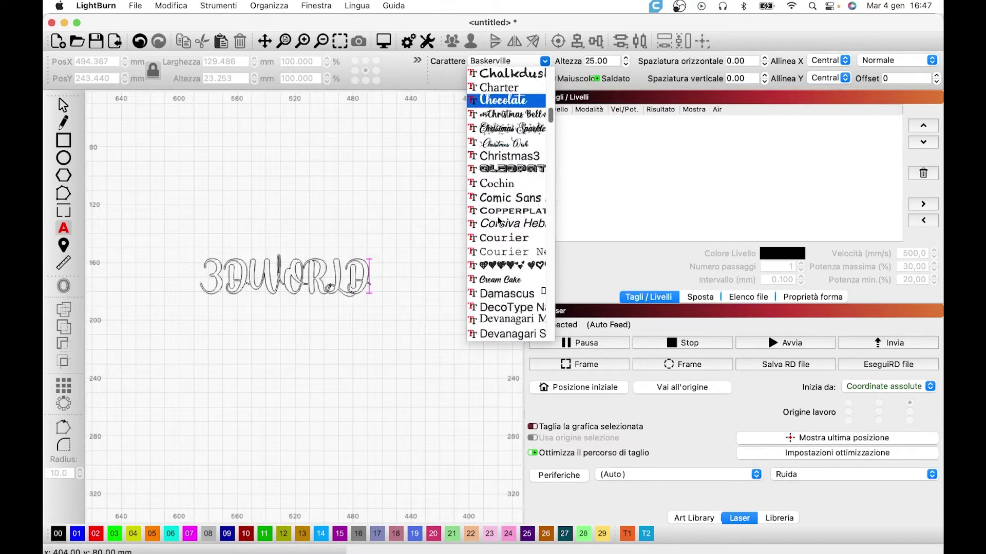
scroll(498, 221, down, 3)
scroll(498, 221, down, 3)
scroll(498, 221, up, 2)
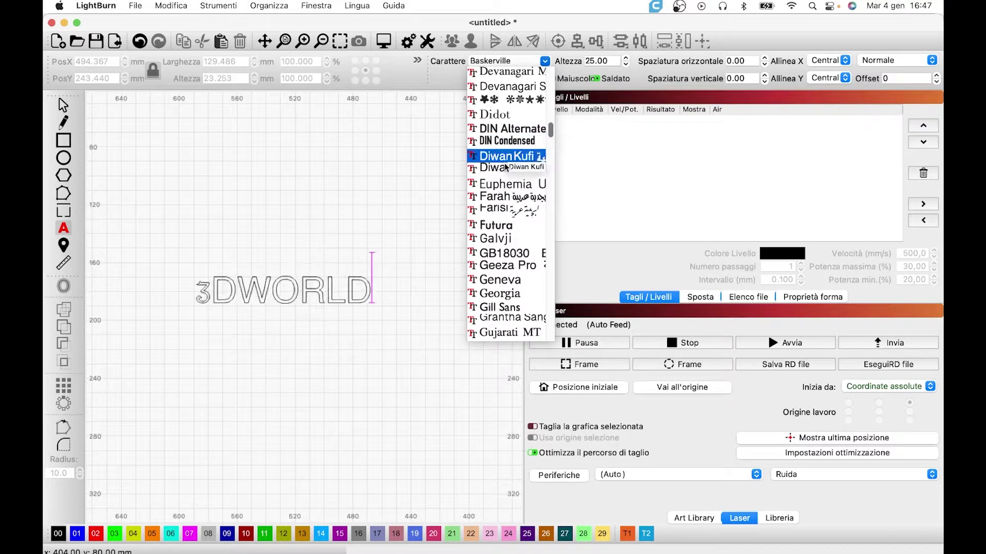
scroll(507, 231, down, 4)
scroll(507, 241, down, 4)
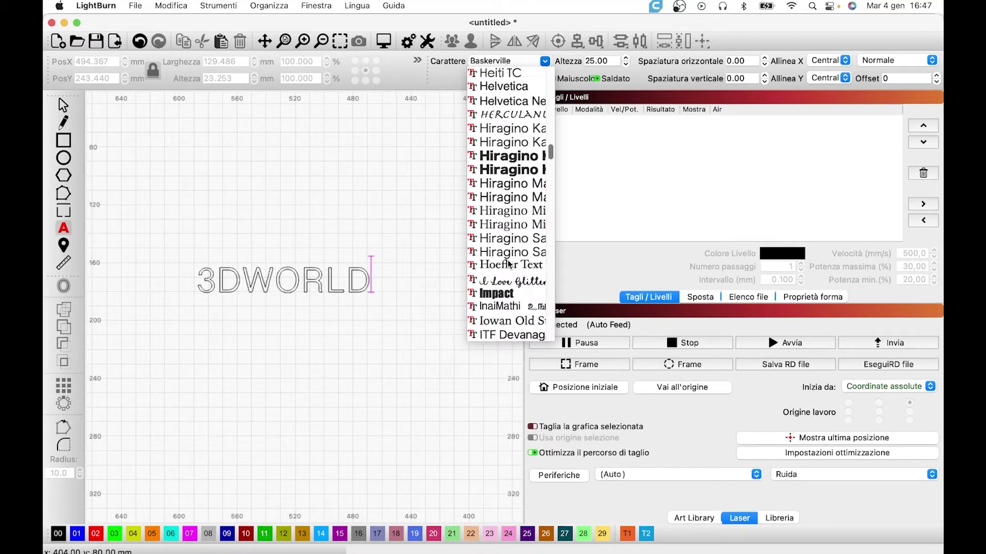
scroll(507, 251, down, 2)
scroll(508, 265, down, 3)
scroll(509, 265, down, 3)
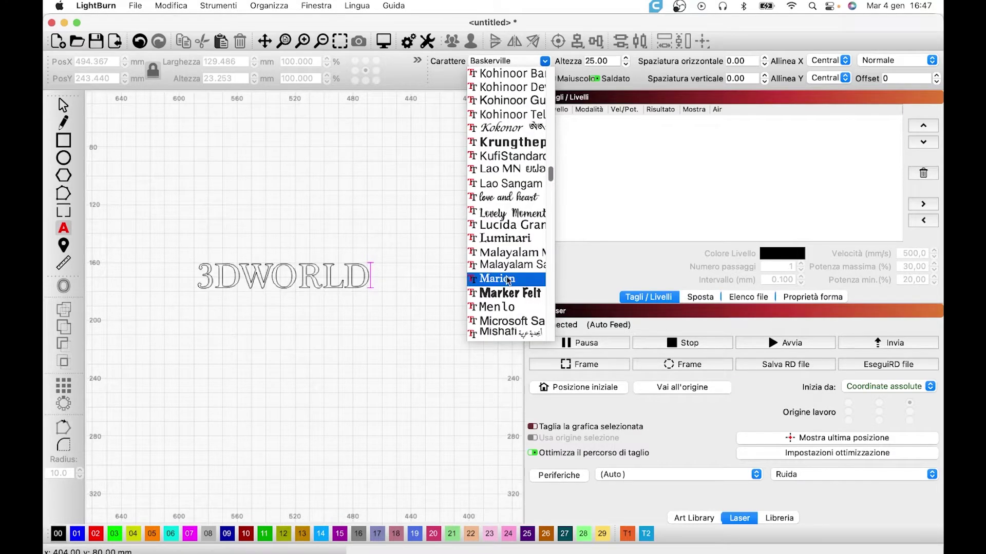
scroll(508, 304, down, 3)
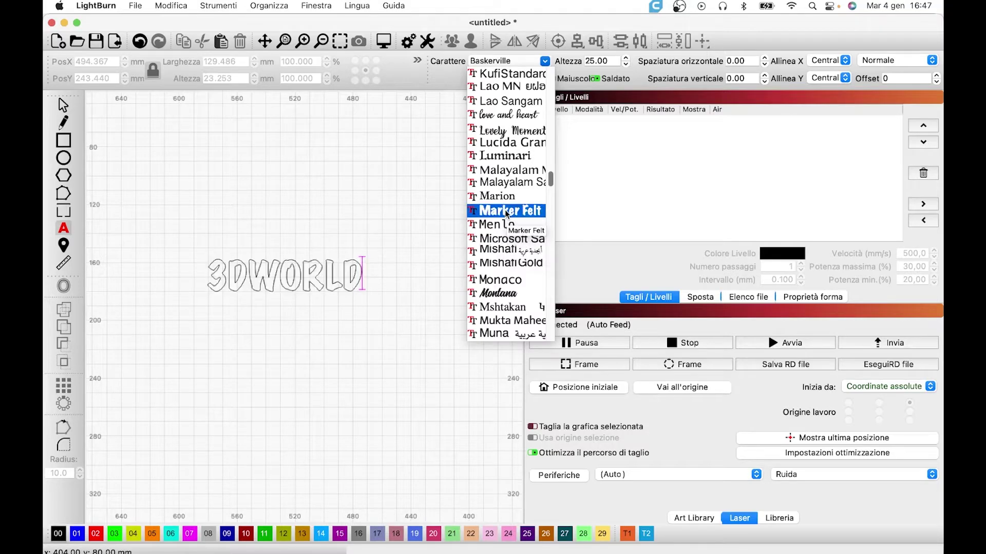
click(507, 211)
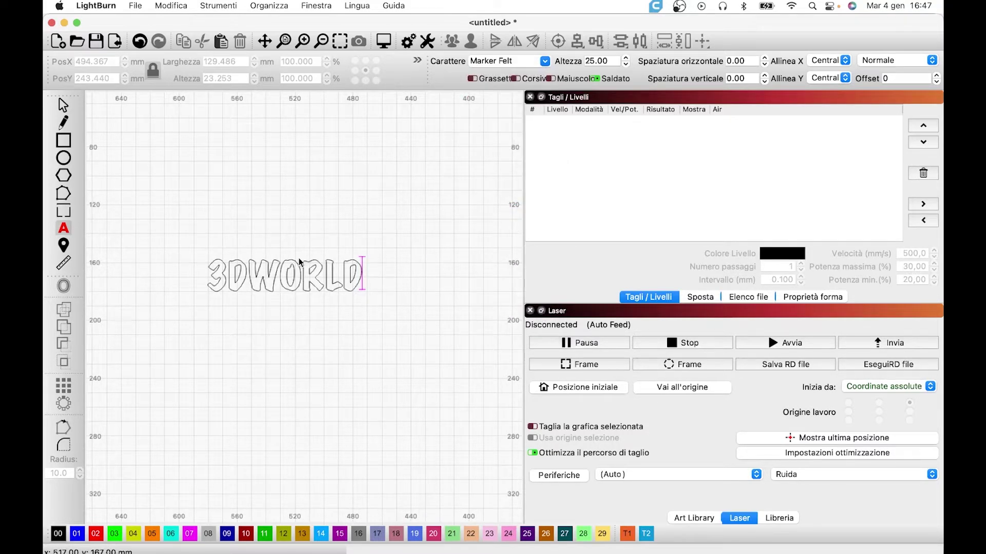
Step: Finish the 3DWORLD text as an object on fill layer C00, then deselect it
scroll(295, 254, up, 2)
scroll(279, 272, up, 2)
scroll(269, 279, down, 2)
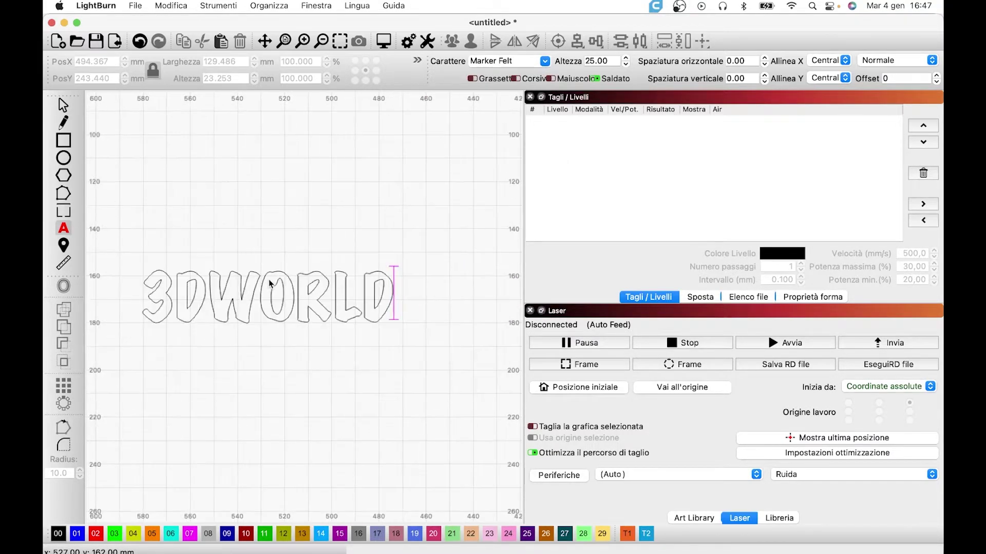
scroll(176, 281, up, 1)
scroll(176, 280, up, 2)
scroll(280, 325, down, 3)
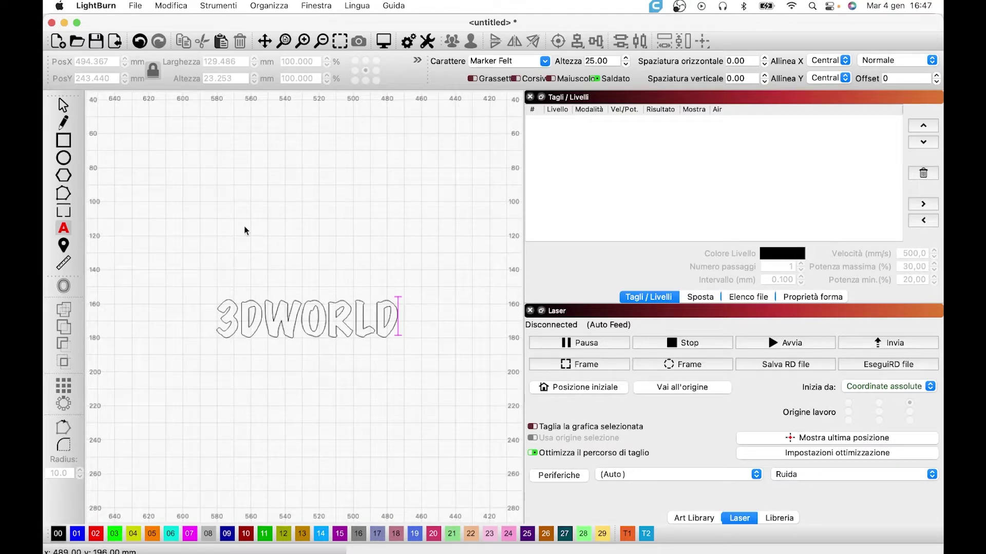
click(64, 106)
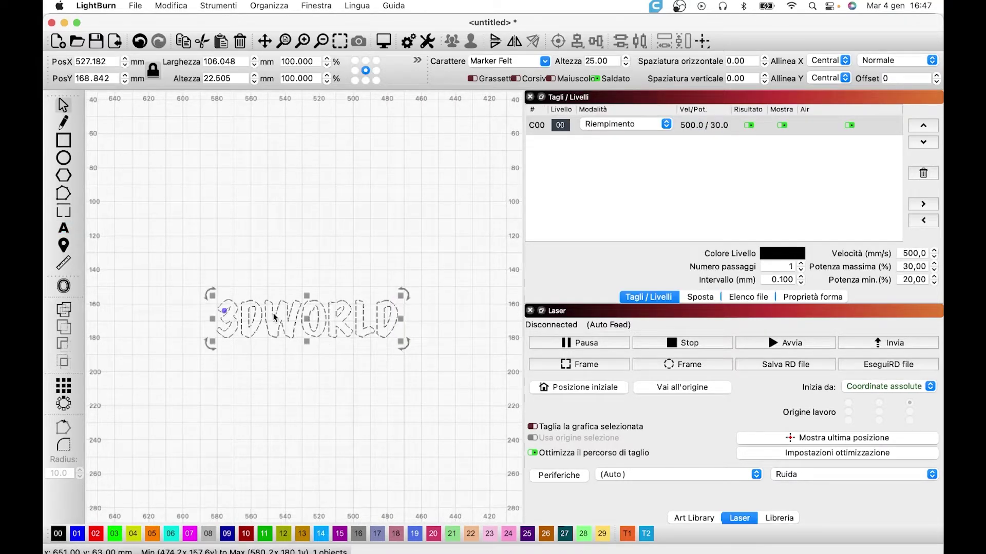
click(399, 406)
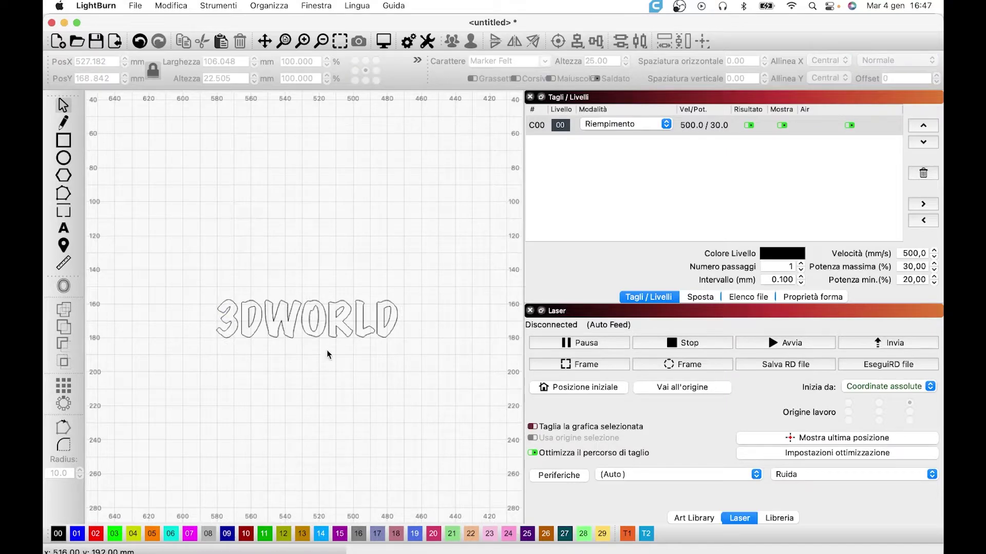
click(332, 335)
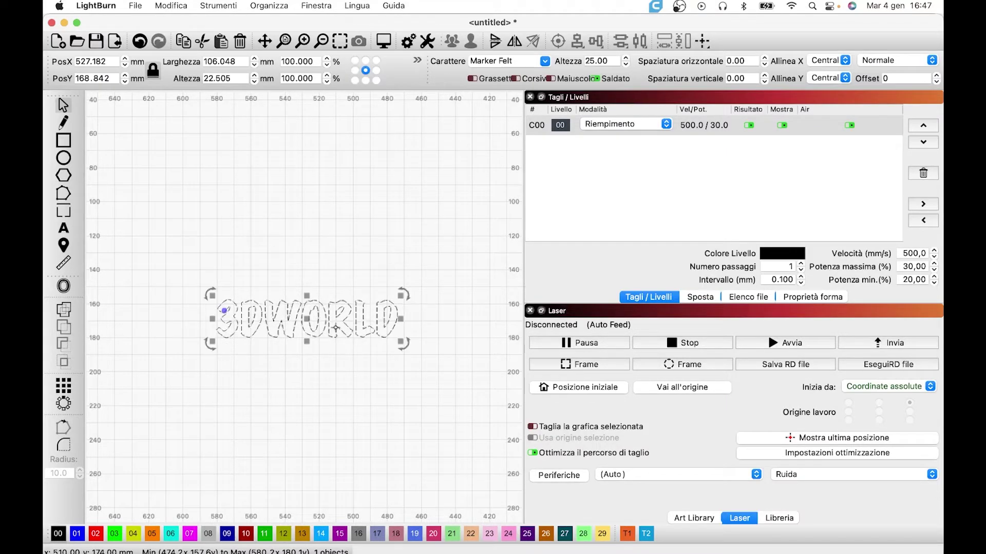
scroll(336, 365, up, 4)
click(347, 407)
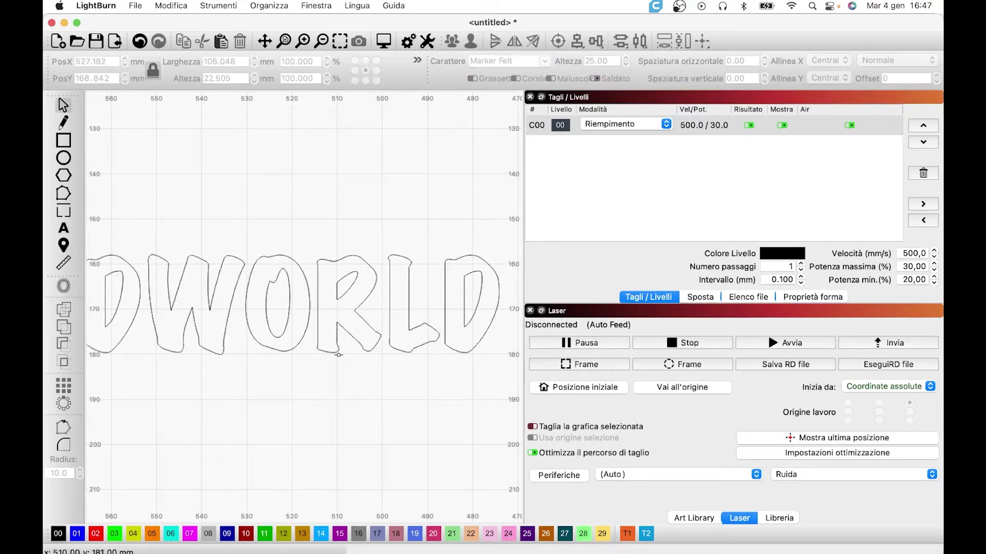
click(337, 339)
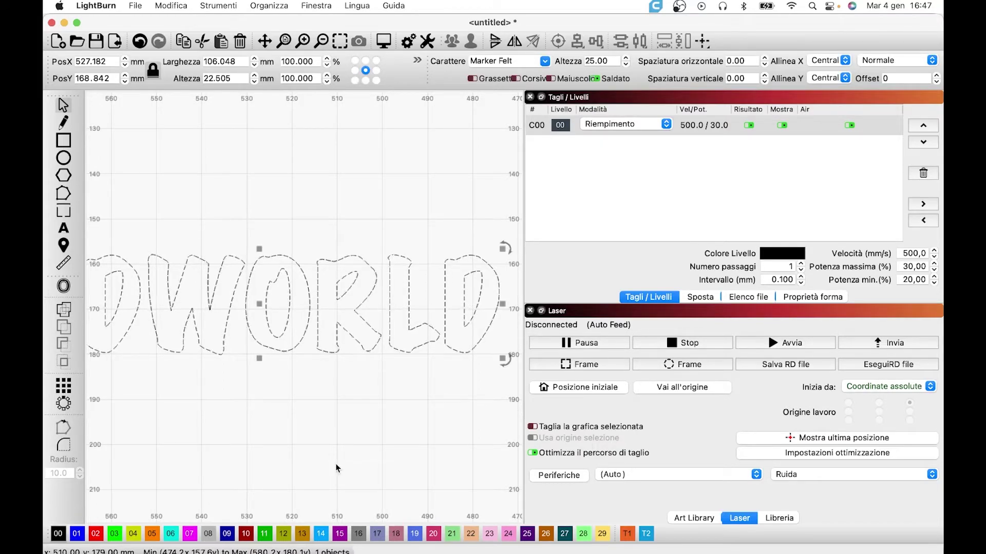
scroll(337, 467, down, 1)
scroll(325, 442, down, 3)
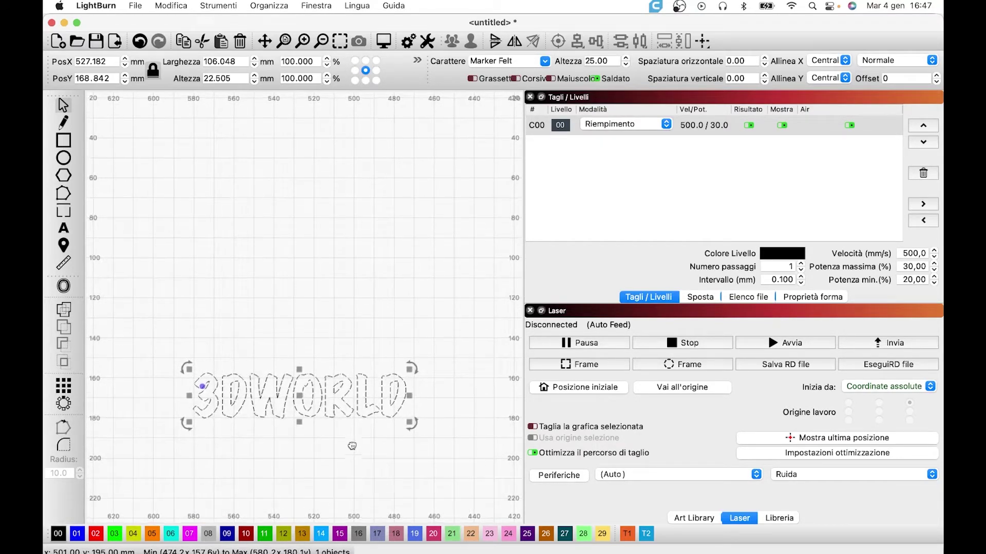
scroll(349, 444, down, 3)
click(366, 422)
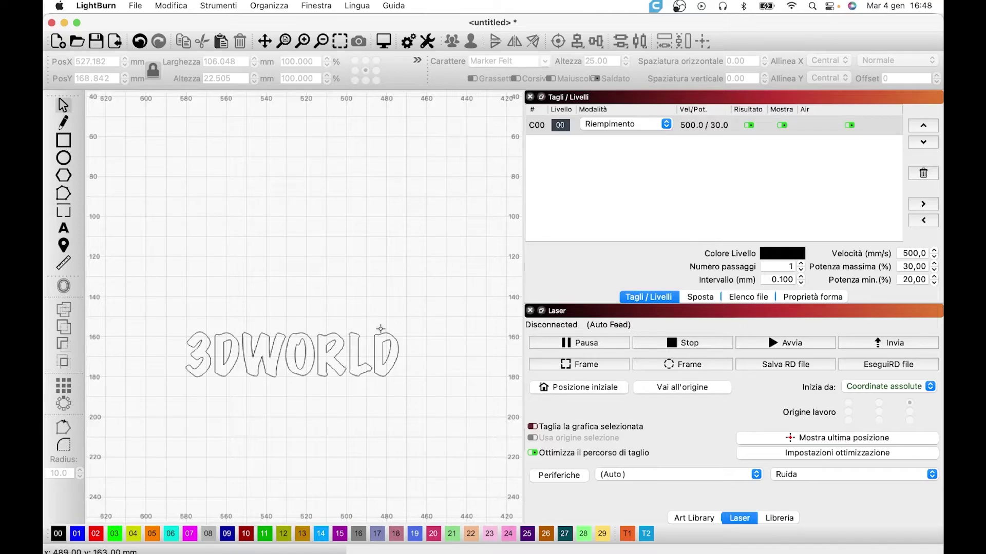
Step: Try layer C00 in Linea mode and check the result in the job preview
click(667, 124)
click(598, 112)
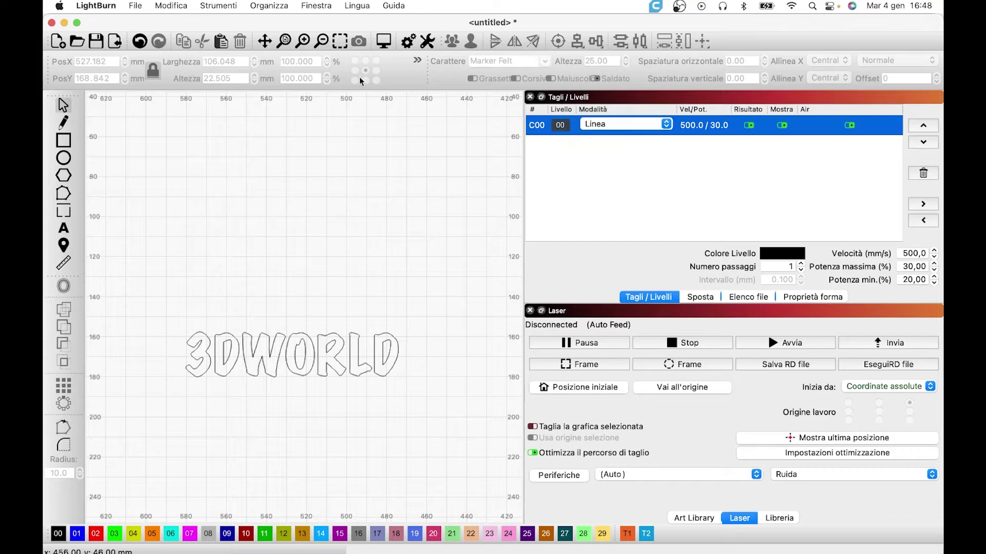
click(385, 41)
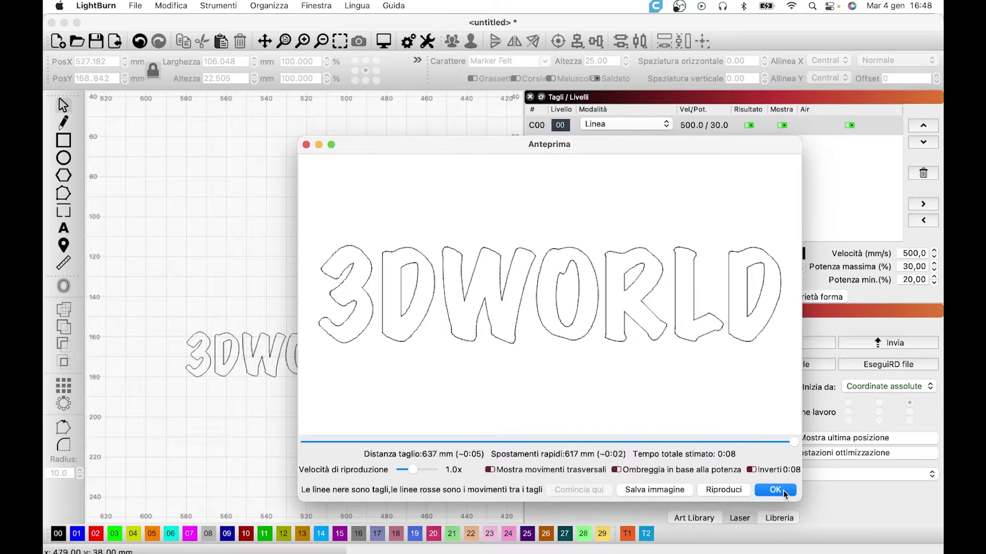
click(776, 490)
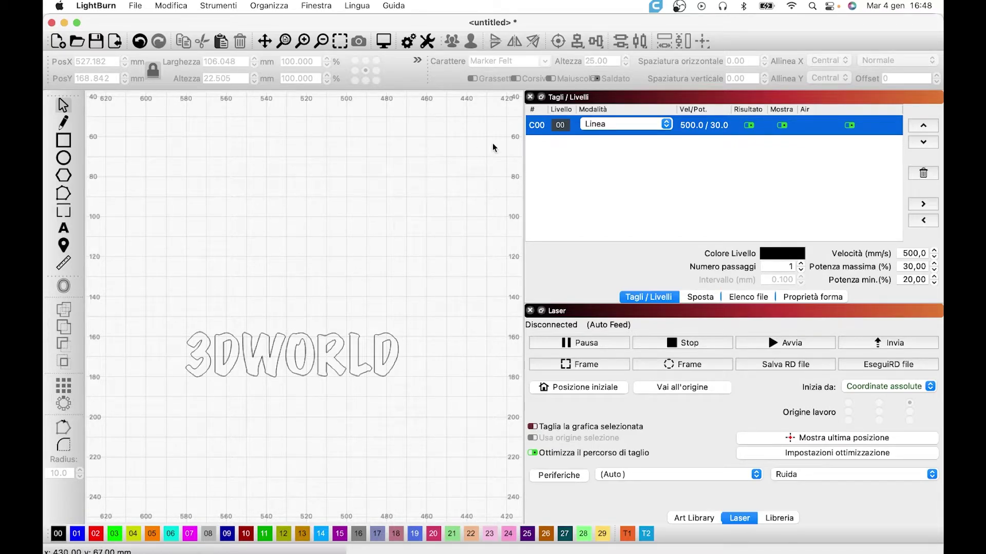
Step: Set layer C00 back to Riempimento fill and confirm the filled engraving in the preview
click(666, 125)
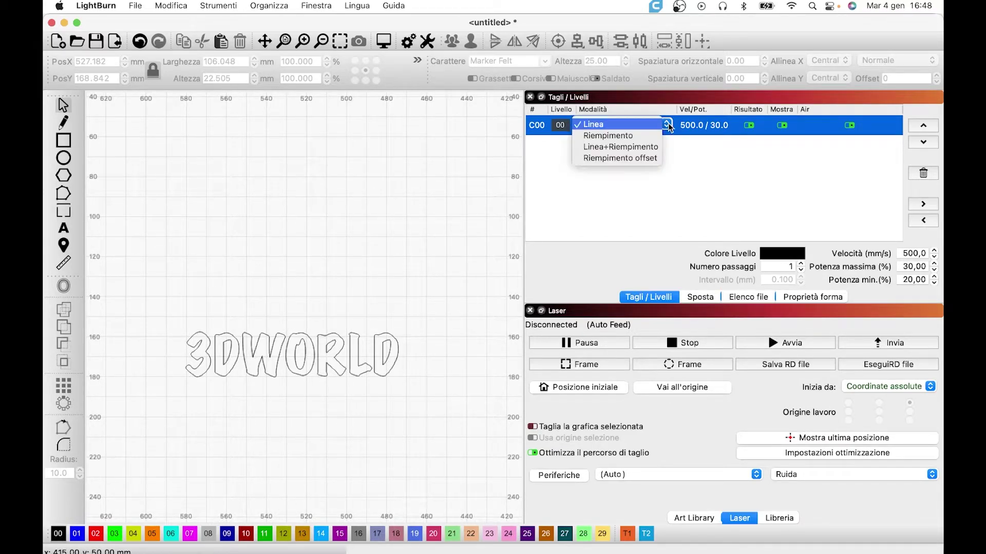
click(653, 136)
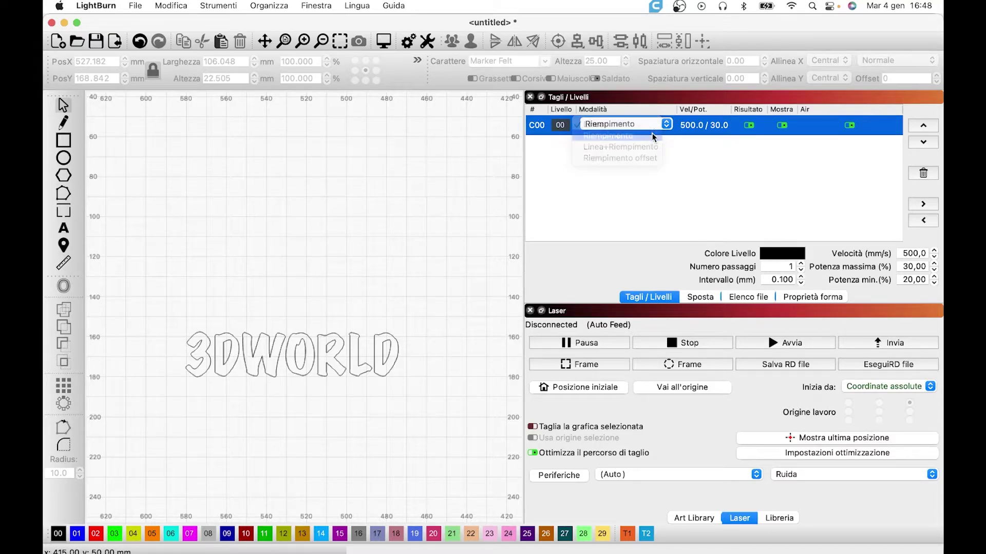
click(383, 41)
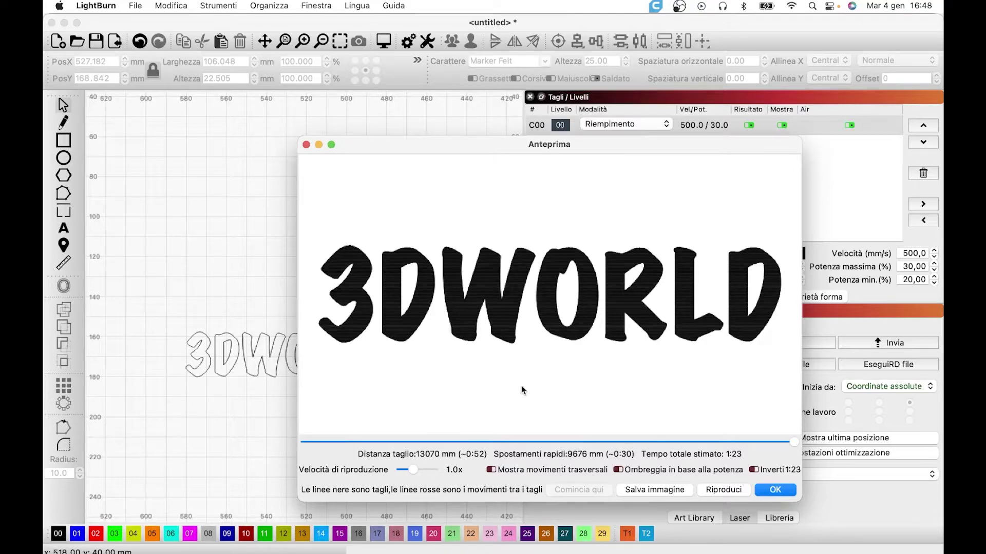
click(774, 490)
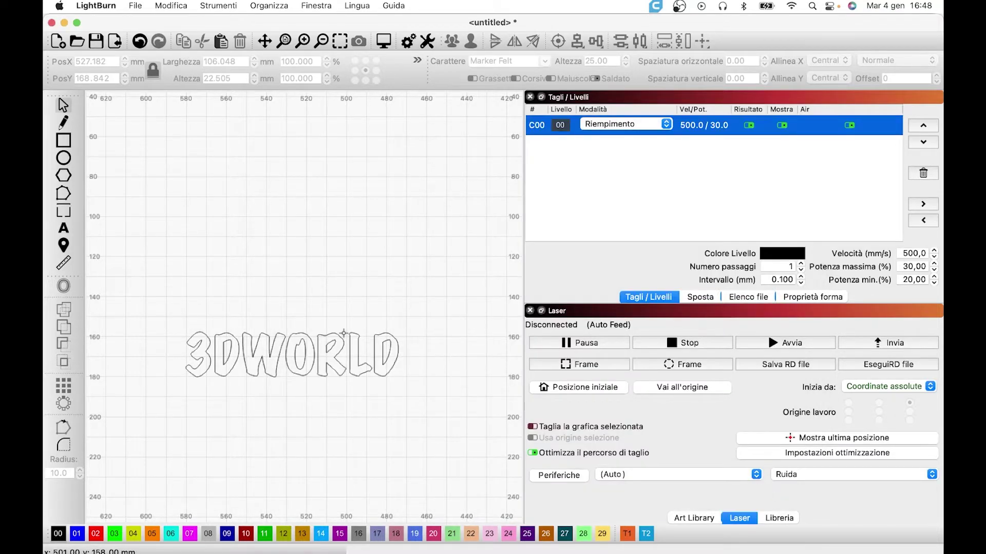
Step: Offset the 3DWORLD text outward by 3.00 mm with rounded corners
scroll(256, 350, up, 5)
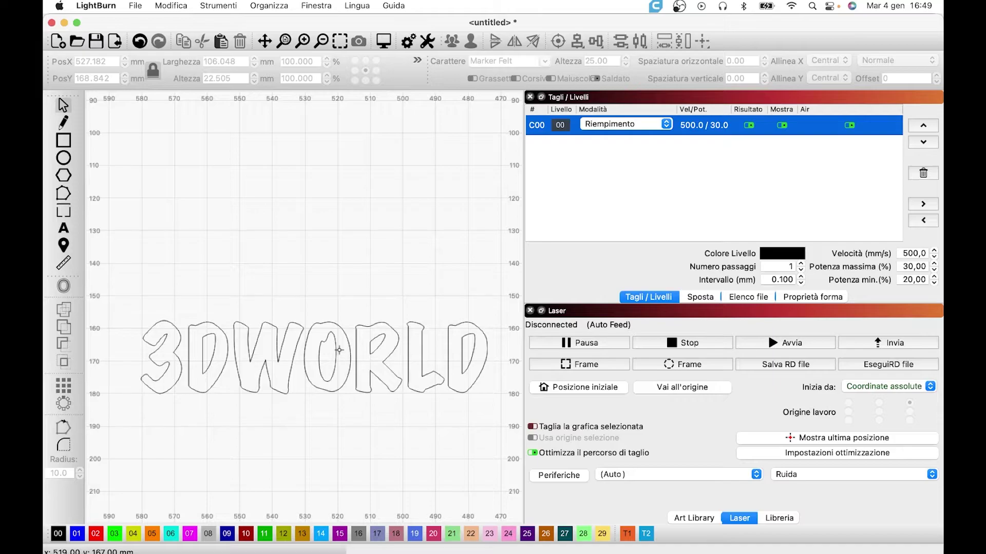
click(287, 387)
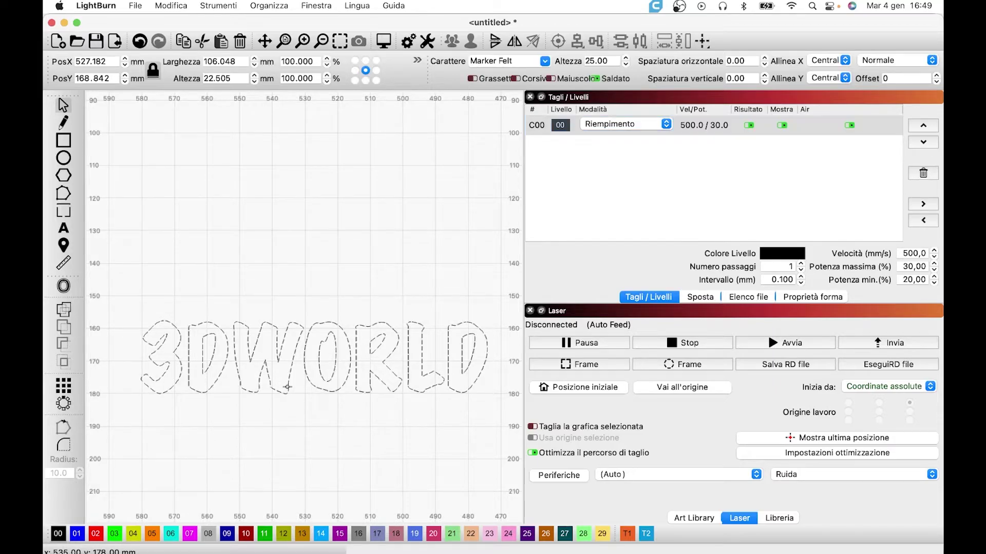
click(64, 288)
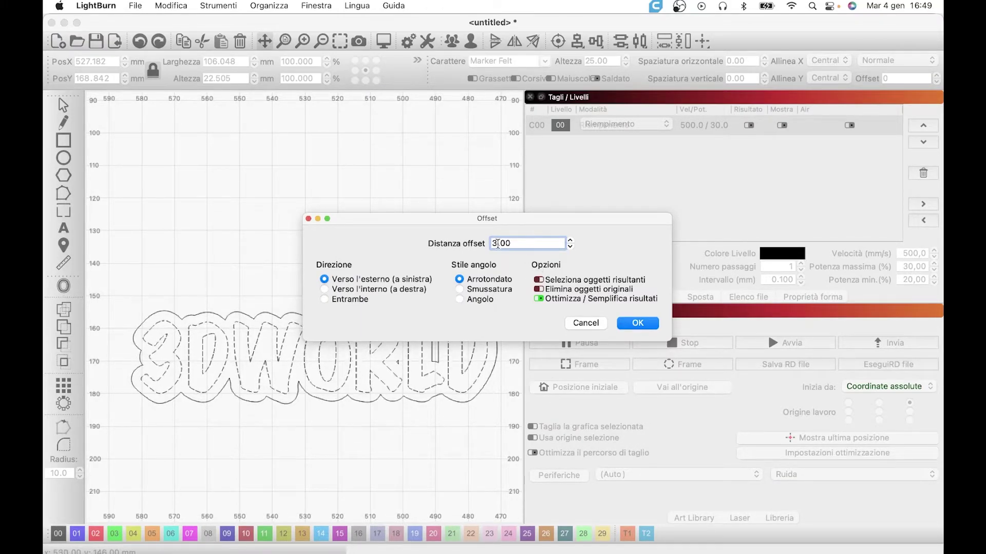
drag(453, 225, 442, 162)
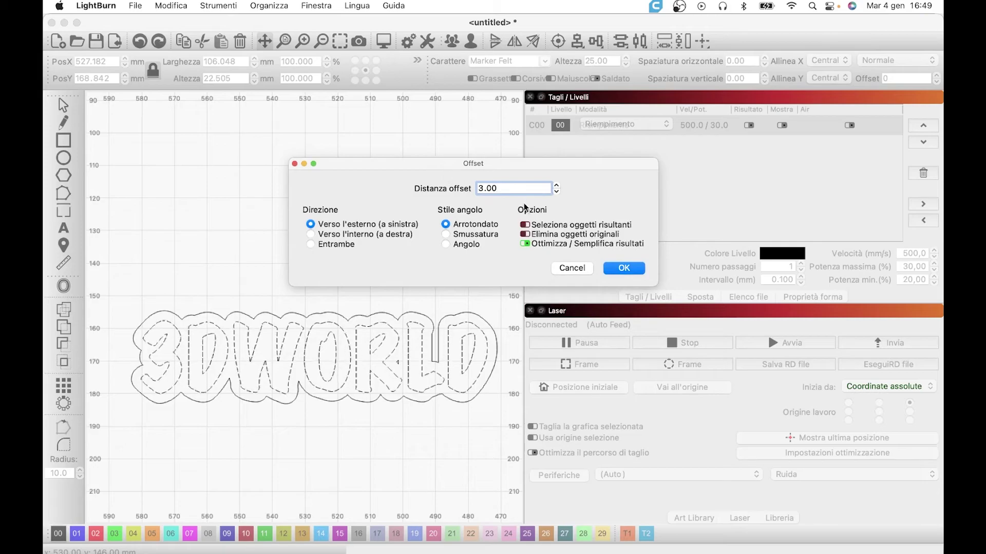
click(557, 192)
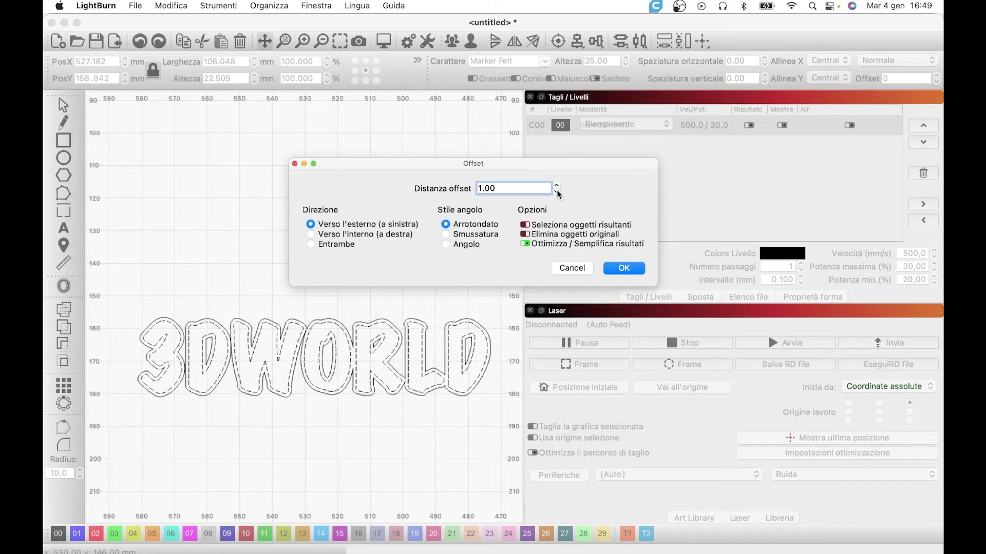
click(556, 185)
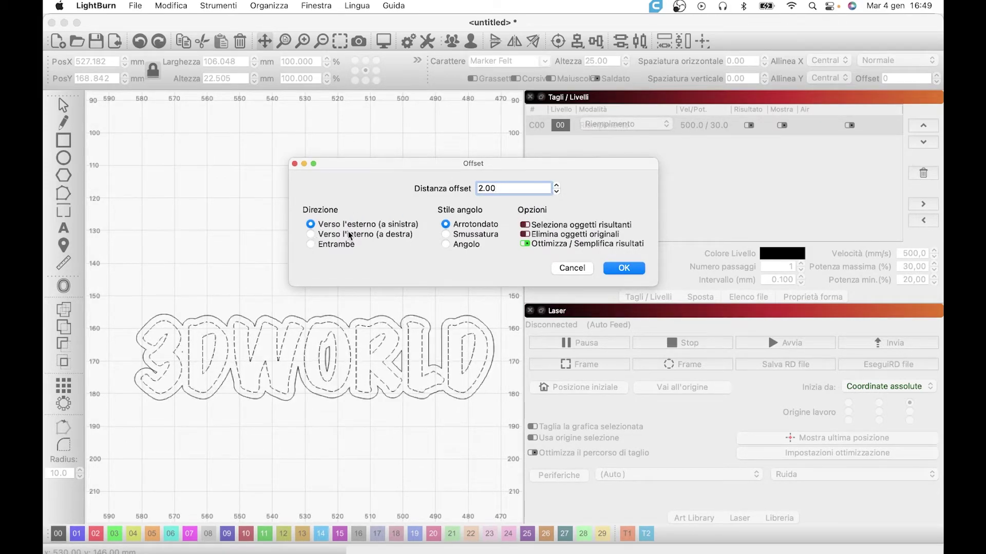
click(312, 234)
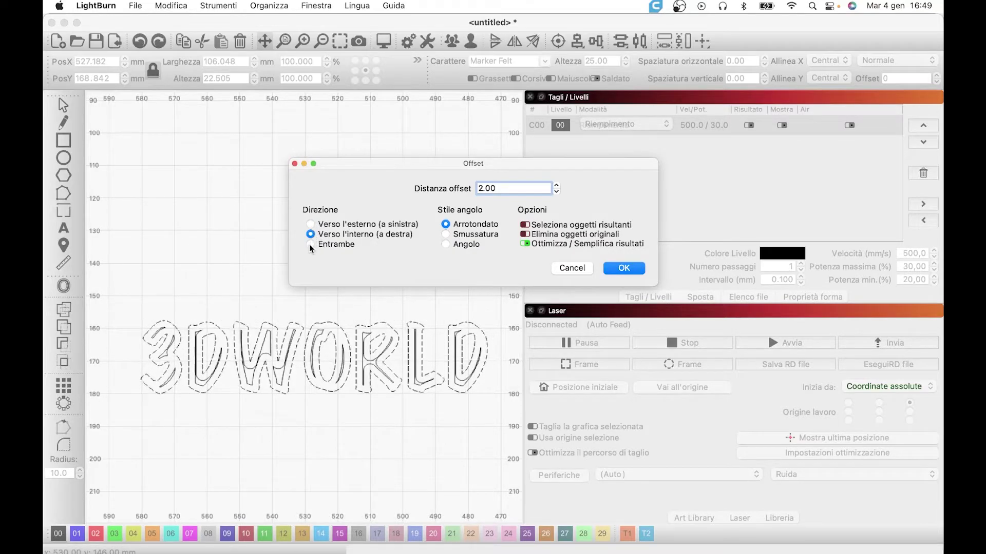
click(311, 245)
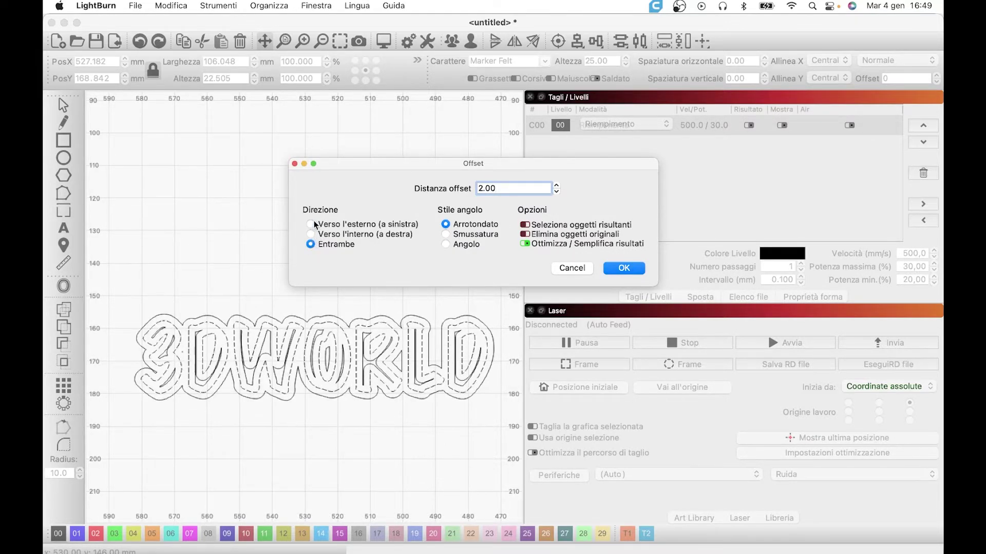
click(310, 225)
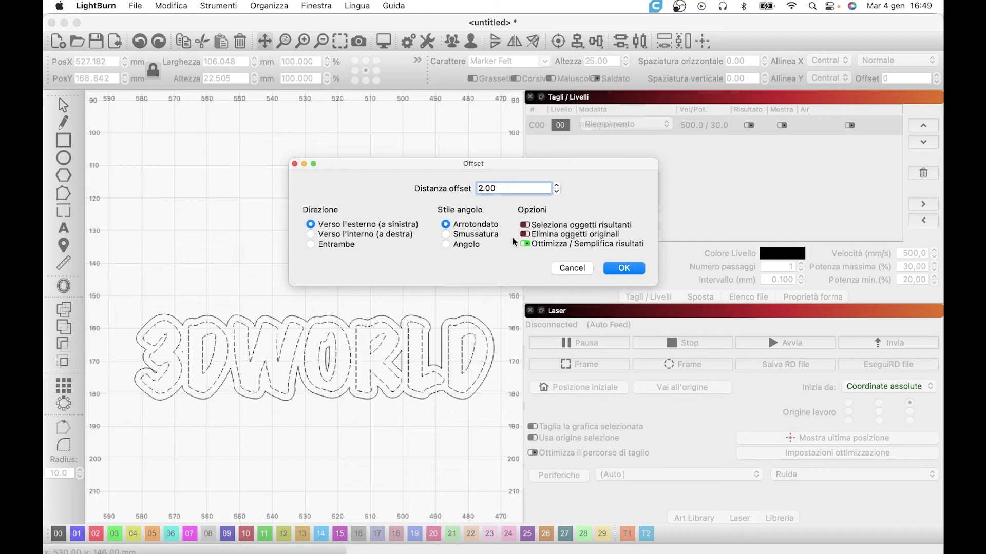
click(556, 186)
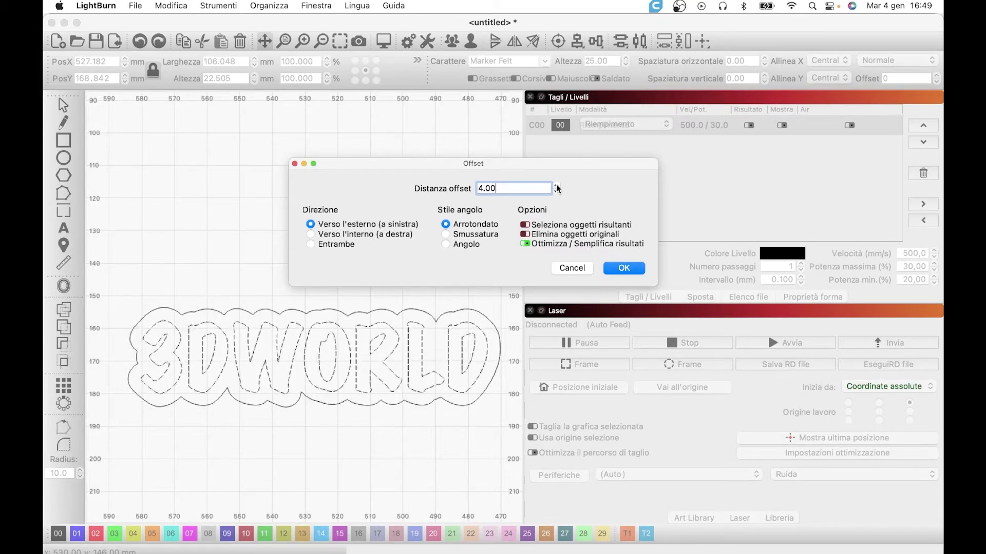
click(557, 192)
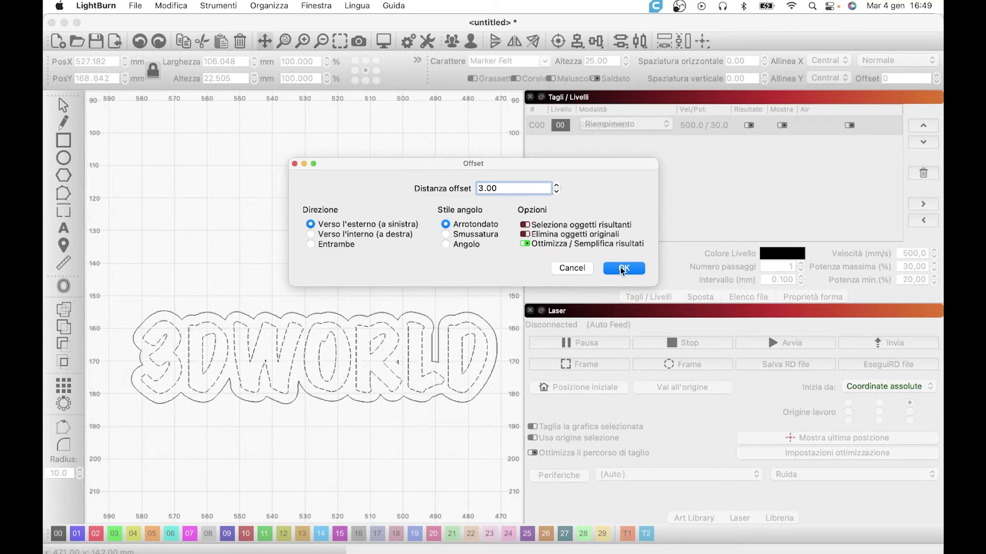
click(622, 271)
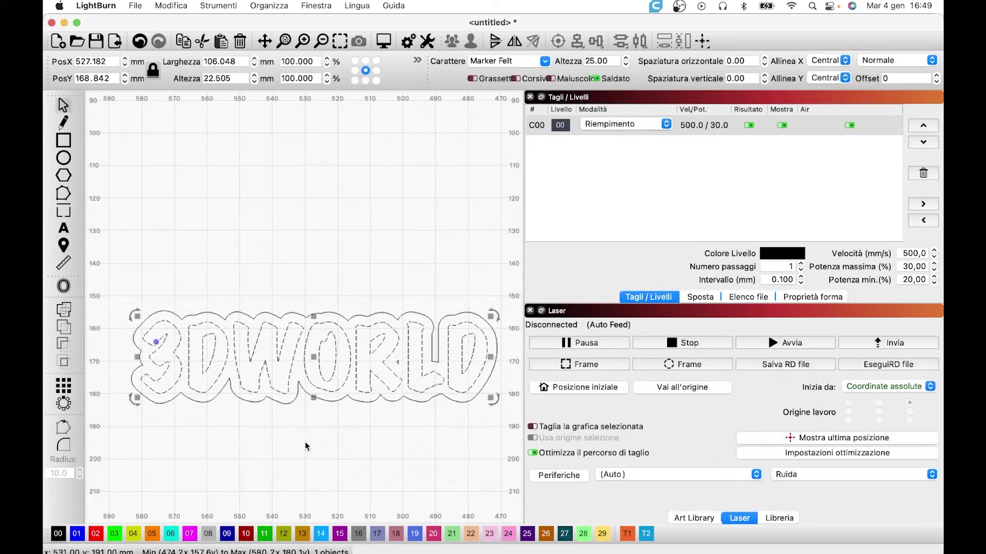
click(322, 432)
scroll(354, 397, up, 2)
scroll(369, 383, up, 1)
scroll(434, 328, up, 1)
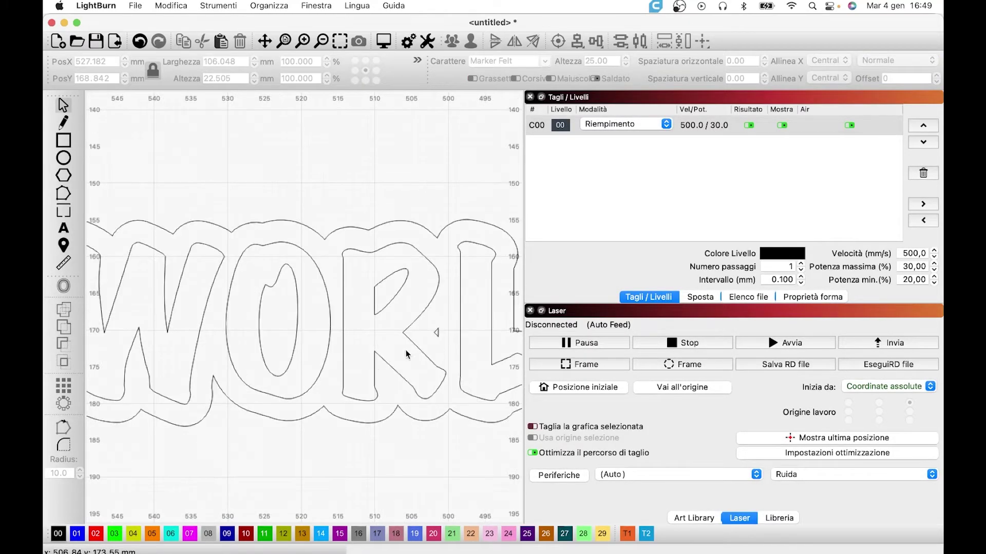
click(437, 333)
scroll(379, 493, down, 1)
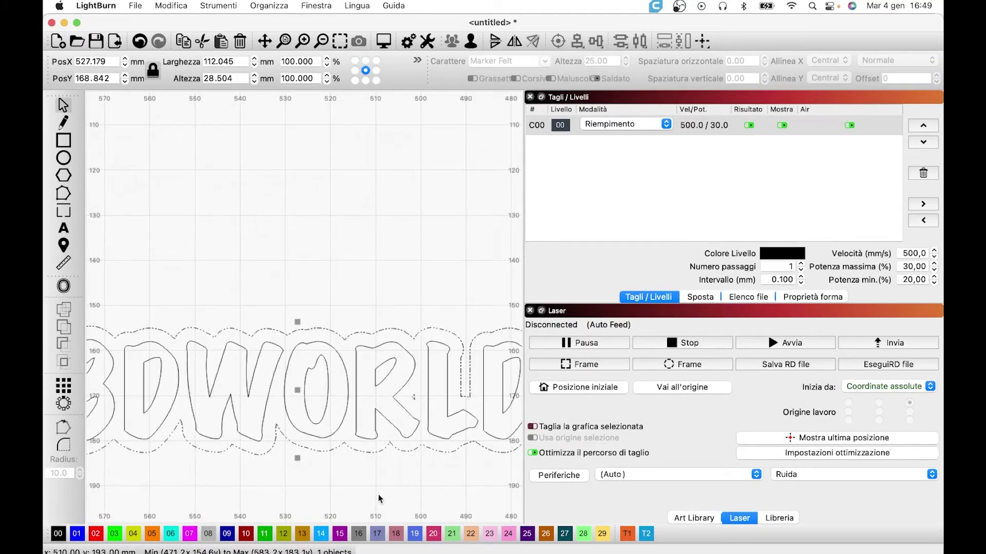
scroll(360, 496, down, 1)
middle_drag(356, 502, 306, 442)
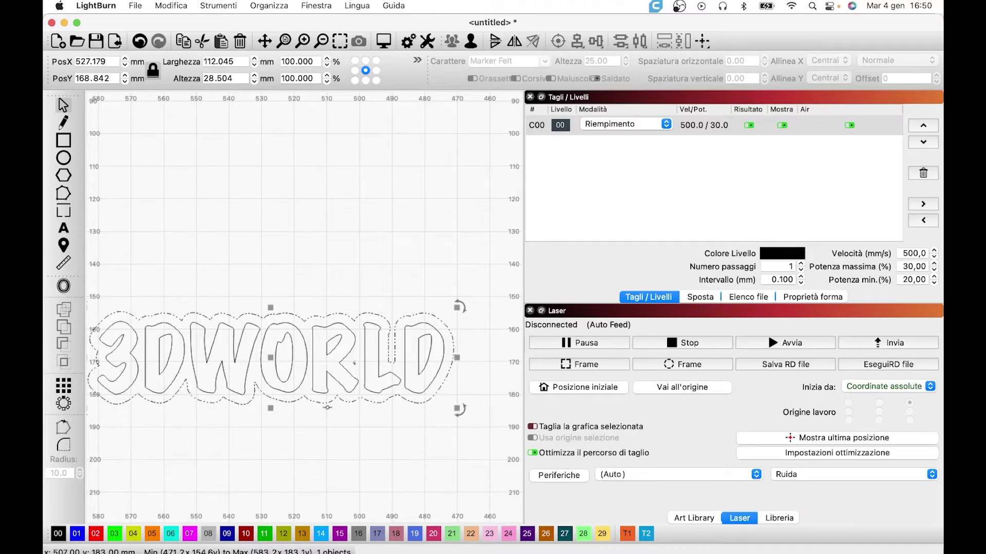
scroll(271, 451, down, 3)
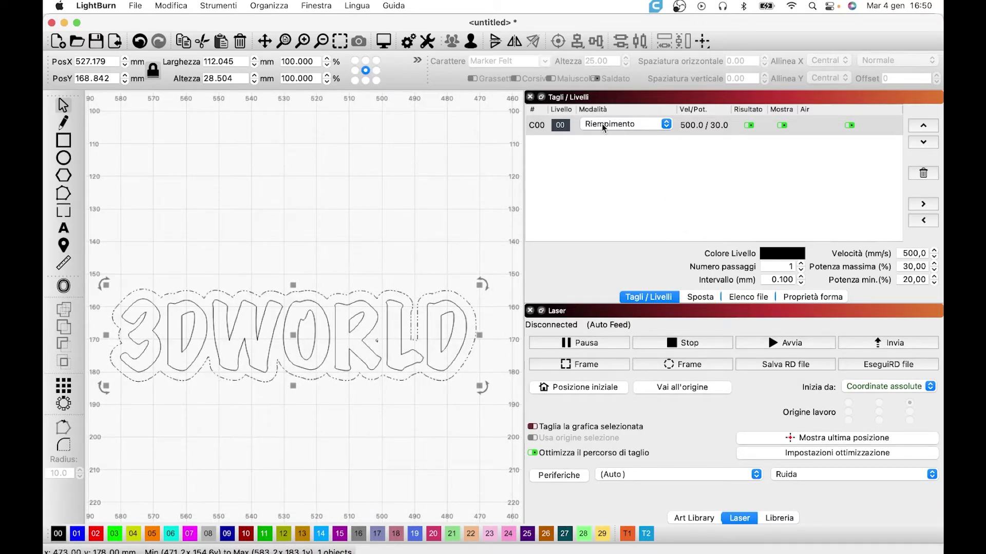
click(384, 41)
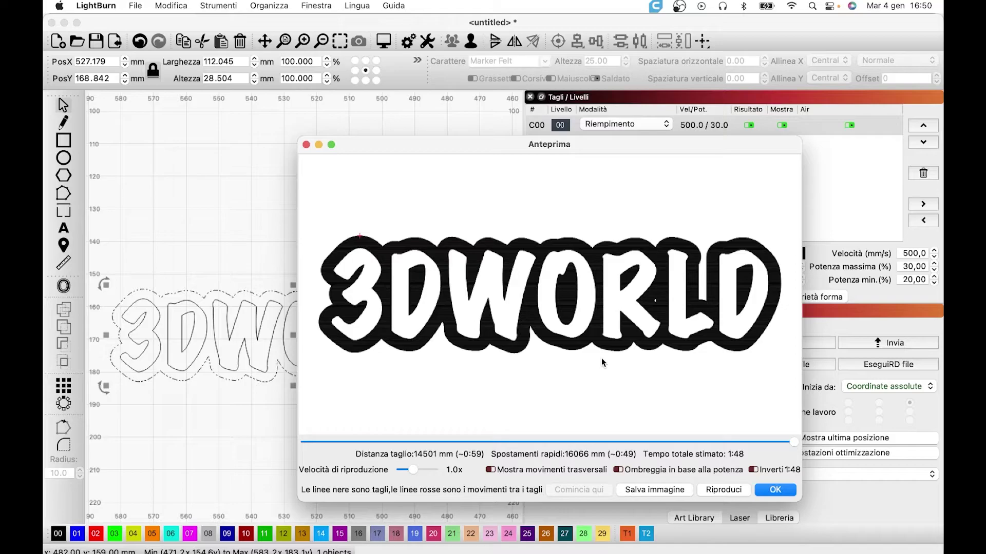
click(775, 490)
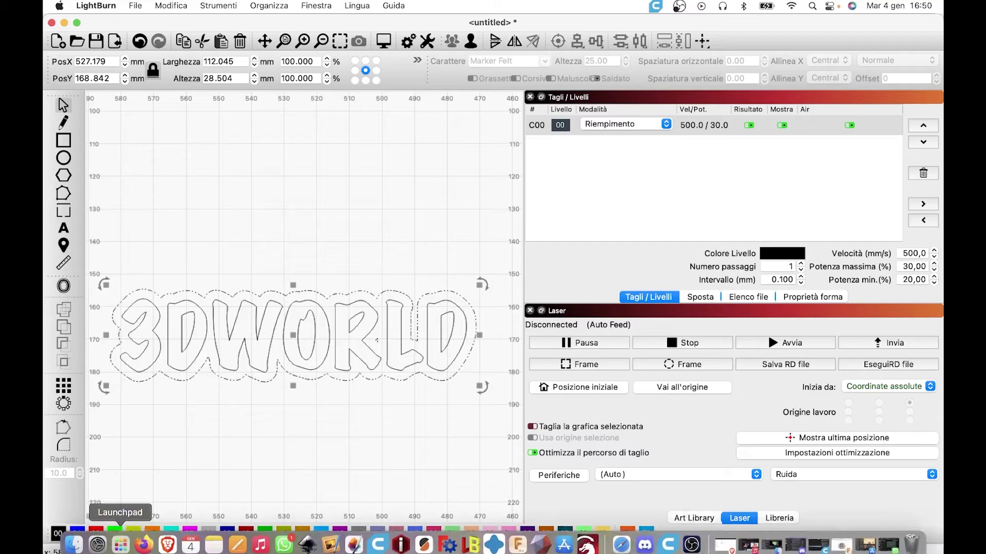
Step: Assign the offset outline to the red cut layer C02
click(96, 534)
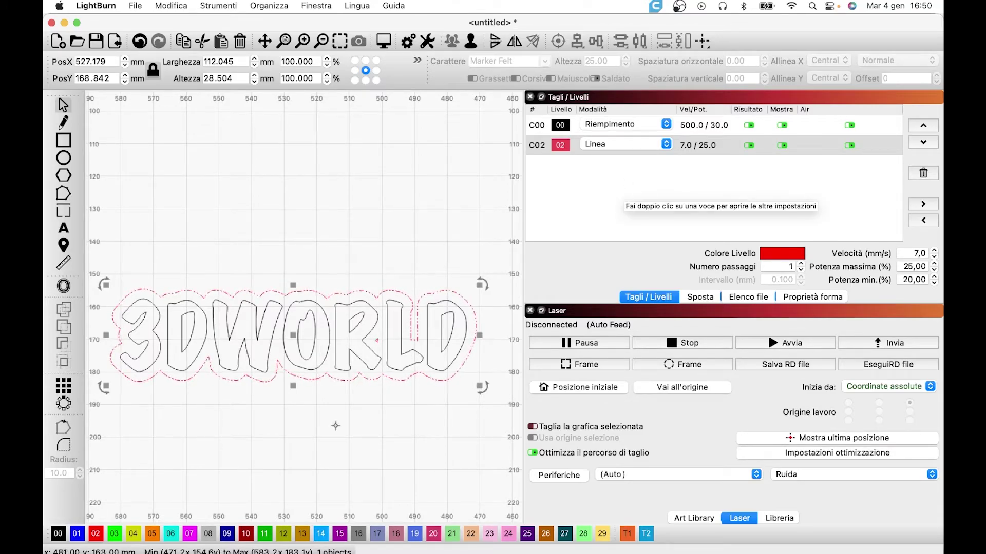
scroll(377, 341, up, 3)
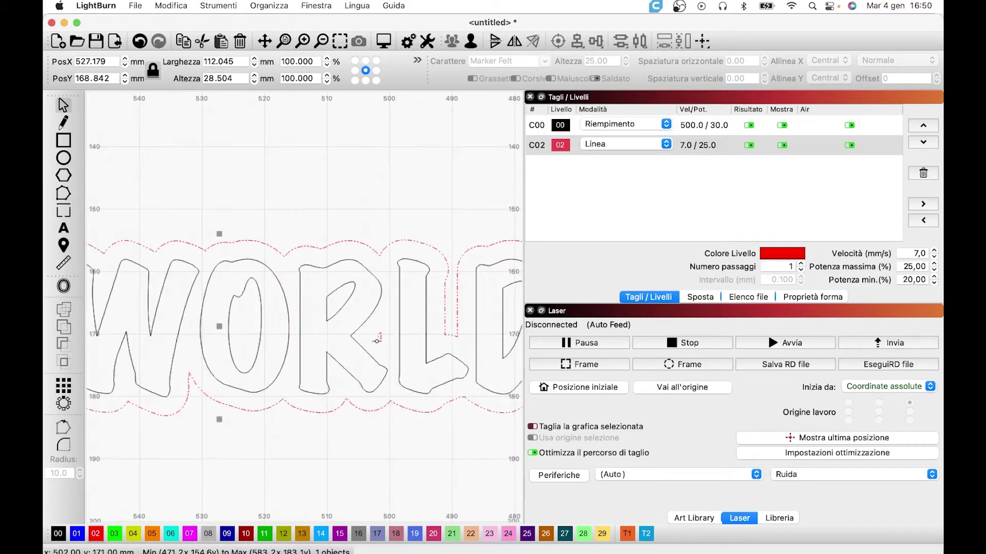
scroll(376, 341, down, 1)
scroll(369, 400, down, 1)
scroll(364, 422, down, 1)
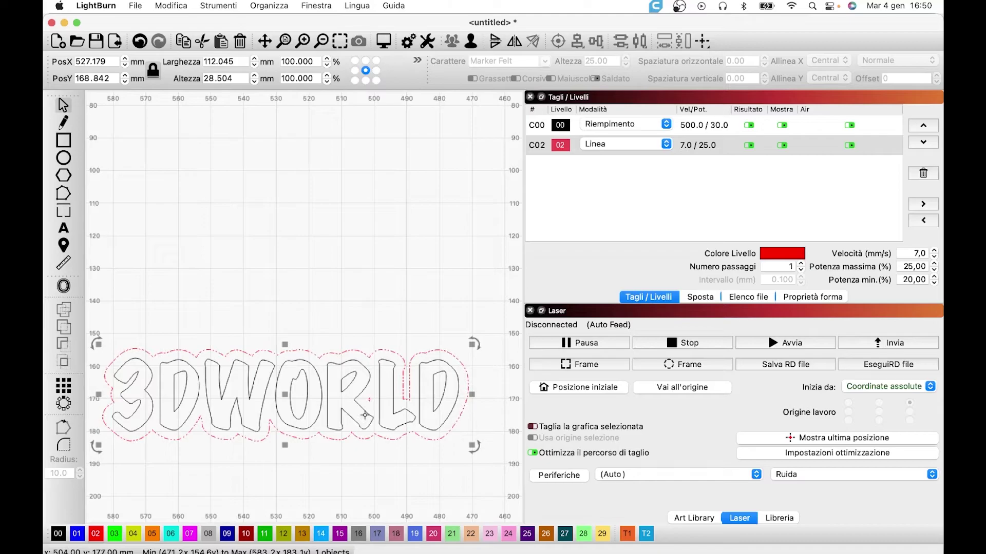
Step: Break the red outline apart and delete the tiny stray fragment inside WORLD
right_click(359, 435)
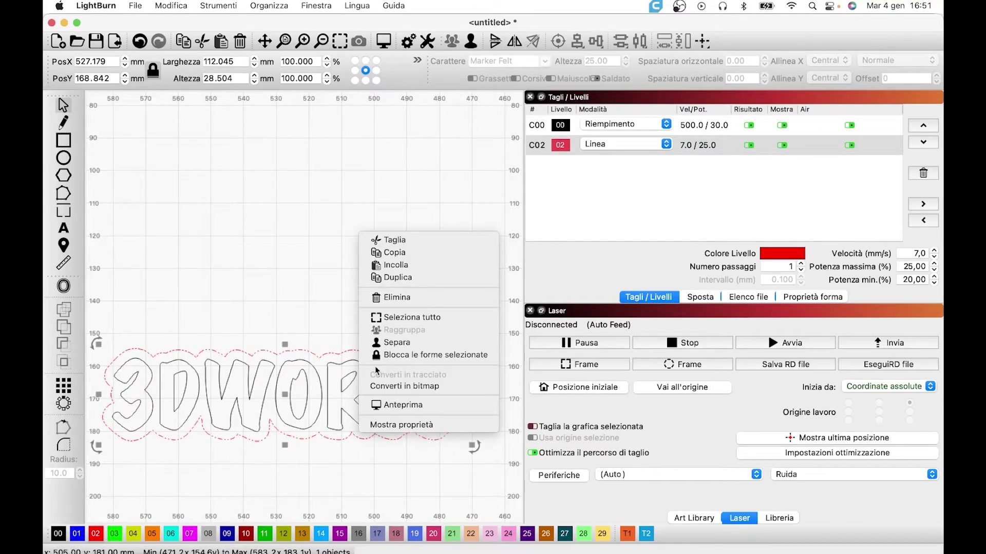
click(392, 343)
scroll(358, 411, up, 3)
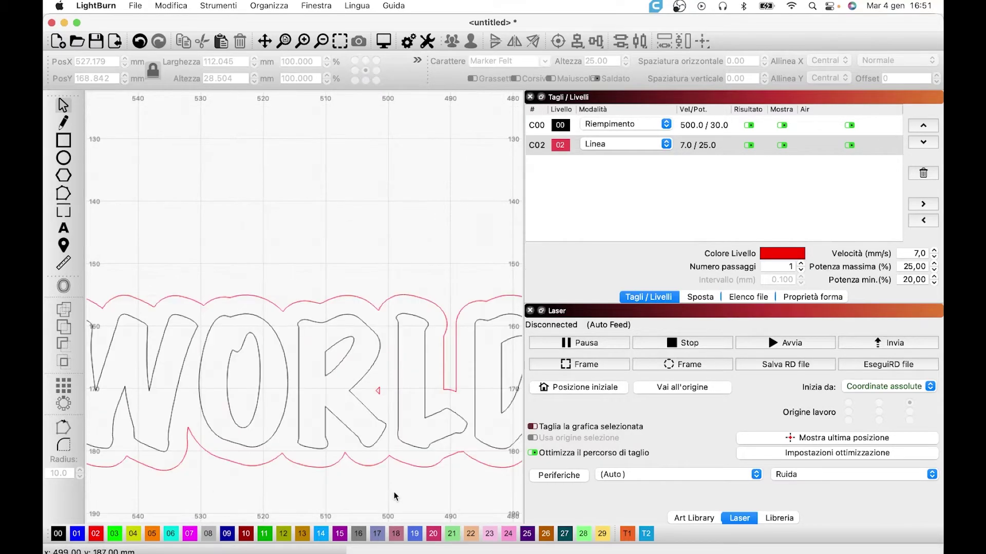
click(378, 390)
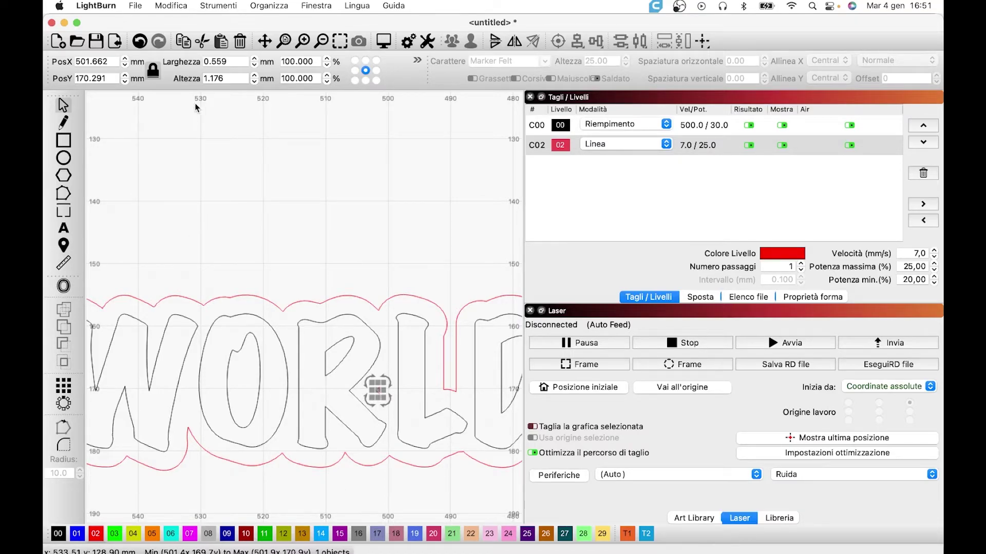
click(240, 46)
scroll(340, 324, down, 4)
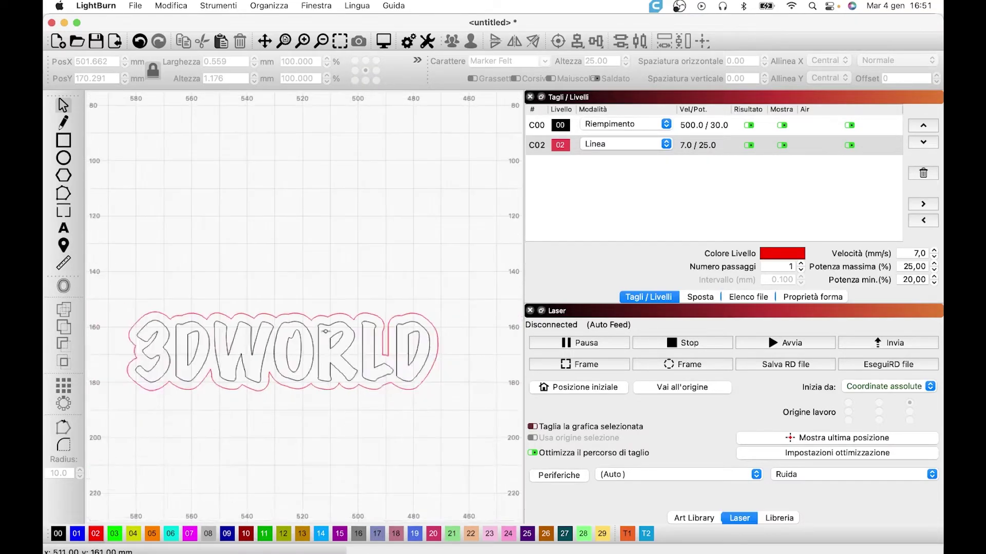
scroll(209, 354, up, 1)
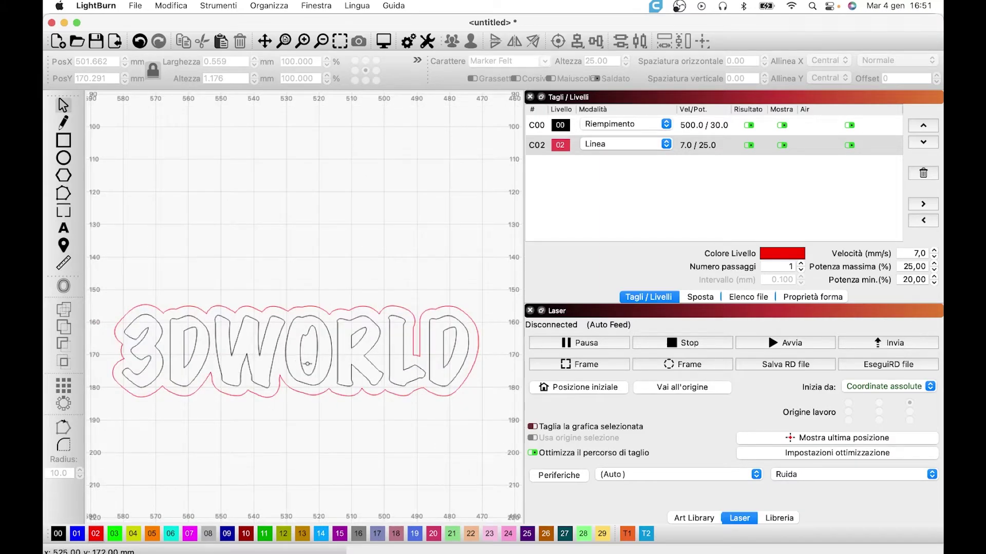
scroll(307, 363, up, 3)
scroll(288, 380, up, 1)
scroll(258, 394, down, 3)
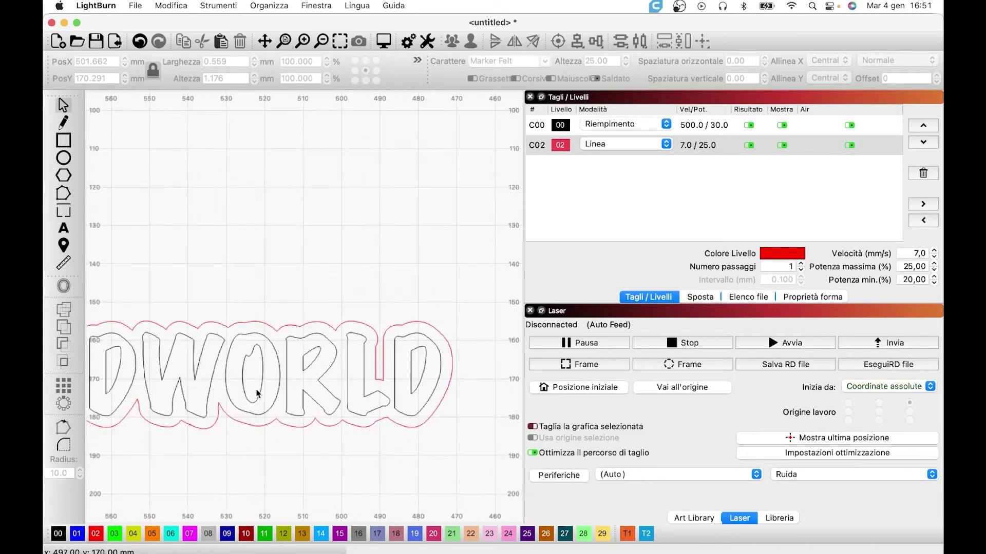
scroll(257, 394, down, 1)
scroll(226, 436, down, 2)
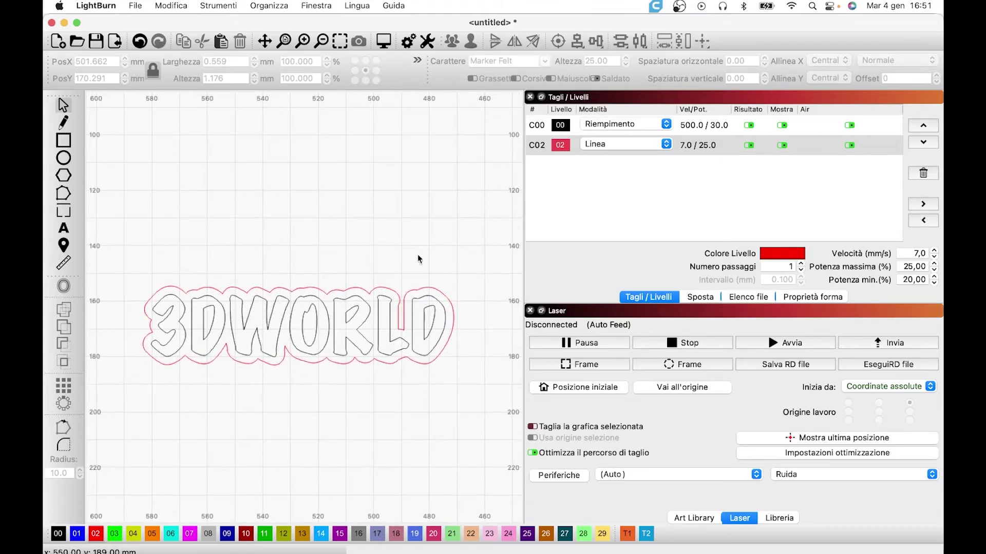
click(385, 41)
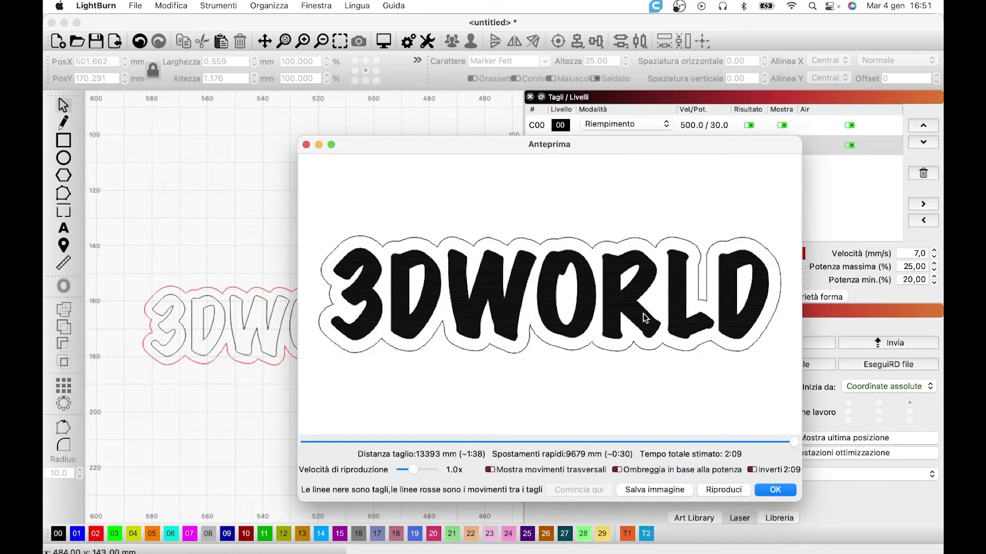
click(775, 490)
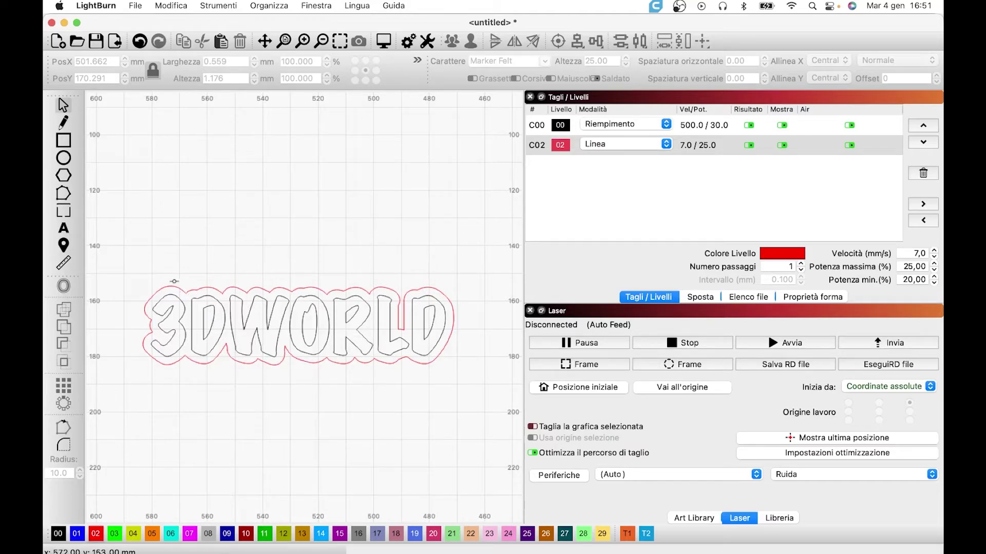
scroll(176, 290, up, 3)
scroll(177, 294, up, 2)
scroll(180, 297, up, 1)
Step: Draw a 2 × 2 mm circle above the 3/D gap and nudge it about 1 mm left
scroll(190, 300, up, 2)
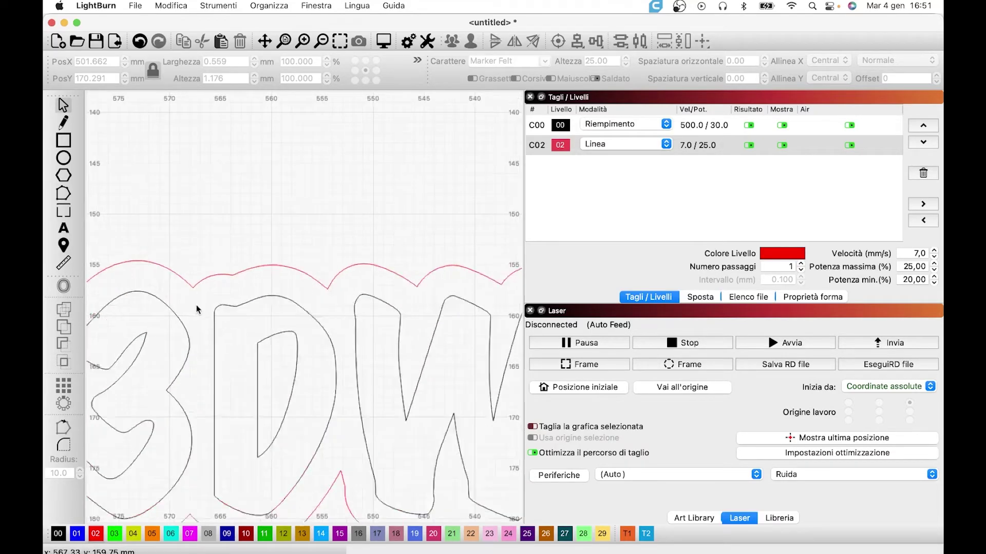
scroll(197, 304, up, 1)
scroll(196, 304, down, 1)
scroll(196, 303, down, 2)
scroll(196, 303, down, 2)
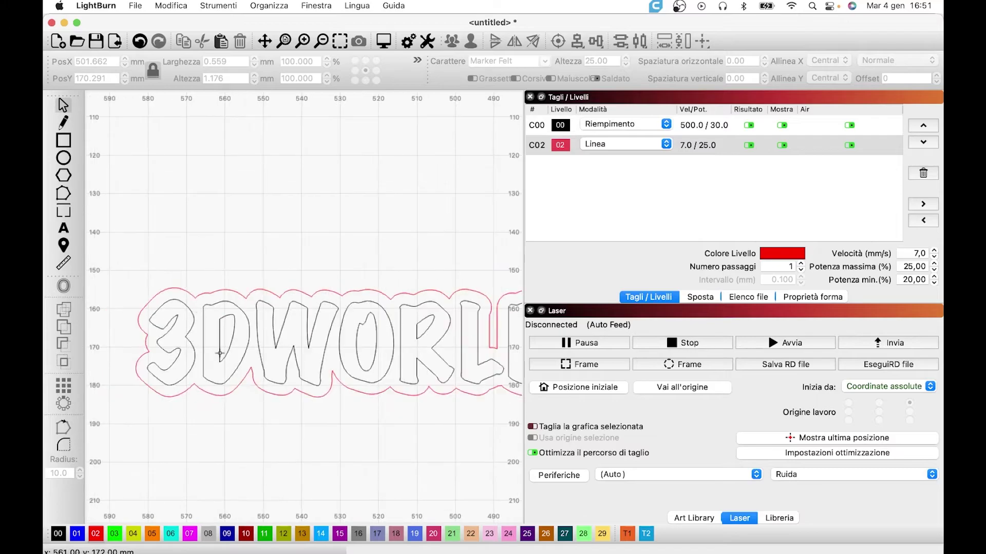
scroll(415, 393, down, 2)
scroll(431, 424, down, 1)
scroll(432, 423, up, 1)
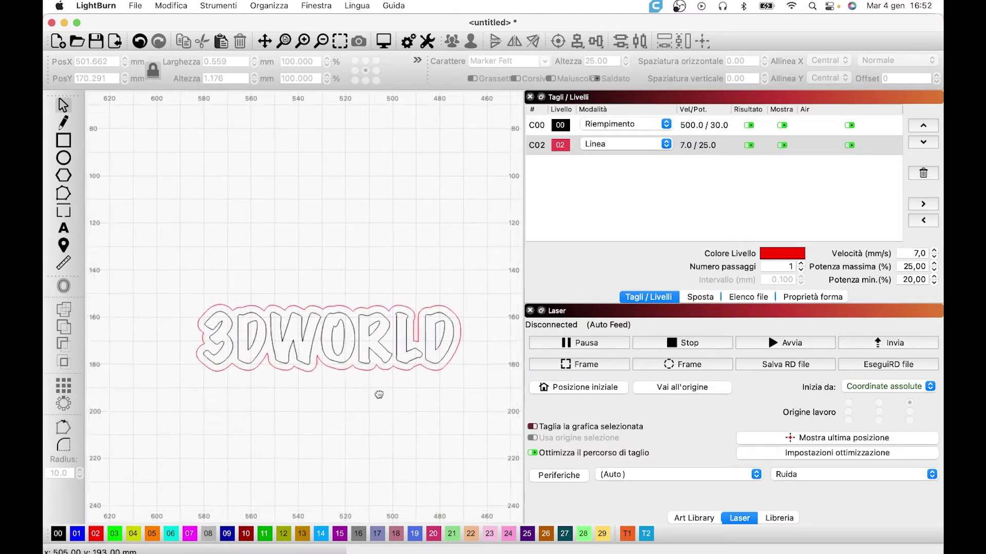
scroll(376, 392, down, 1)
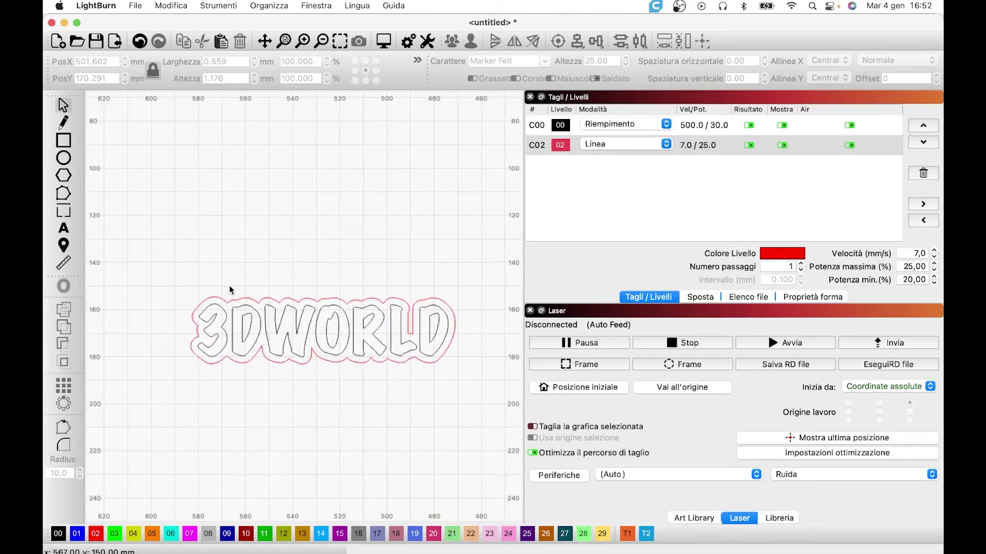
scroll(229, 285, up, 3)
scroll(224, 306, up, 2)
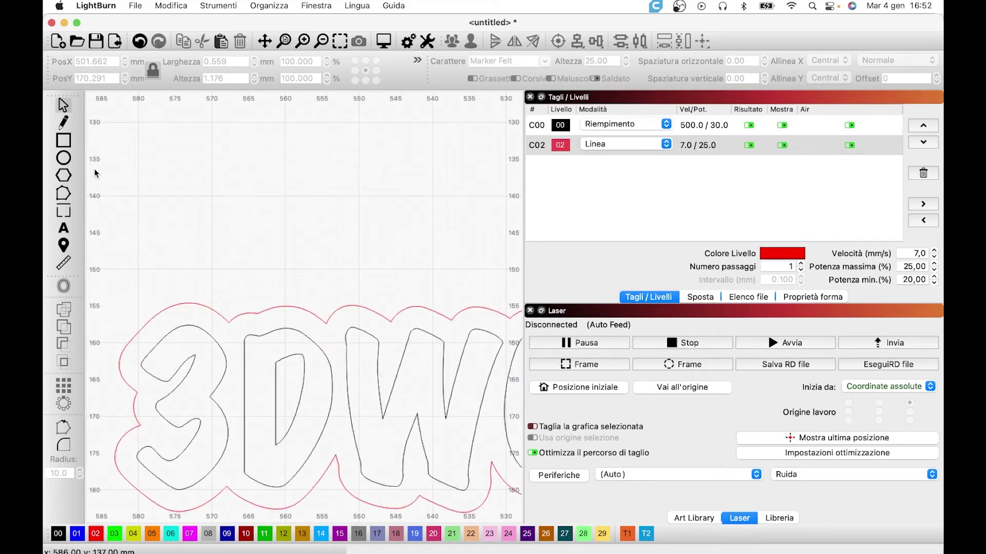
click(66, 161)
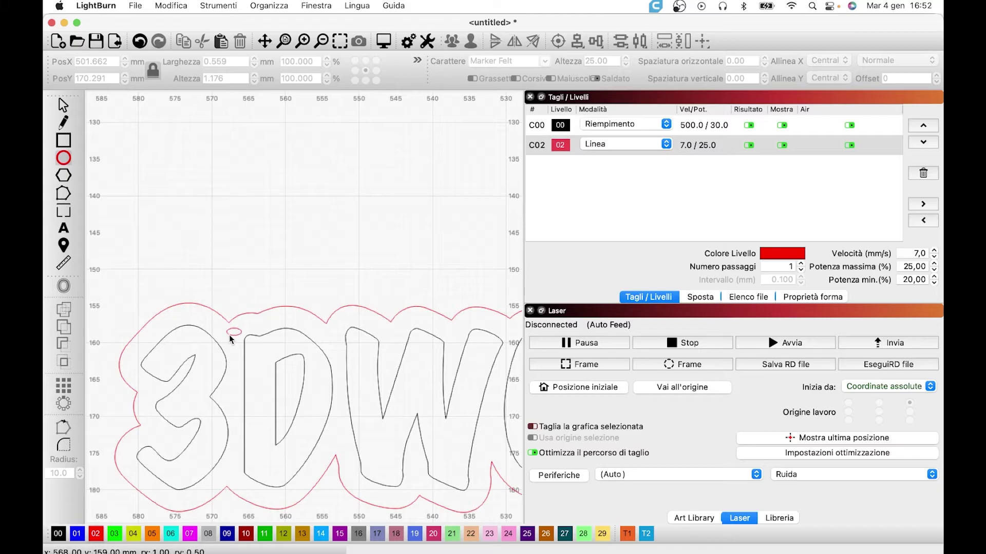
drag(229, 334, 228, 348)
key(Escape)
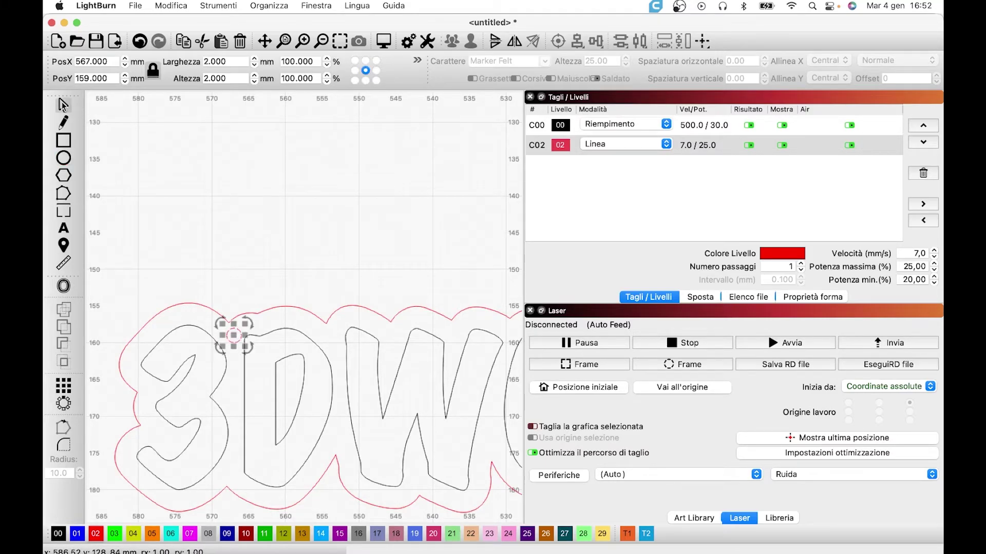
drag(233, 335, 229, 337)
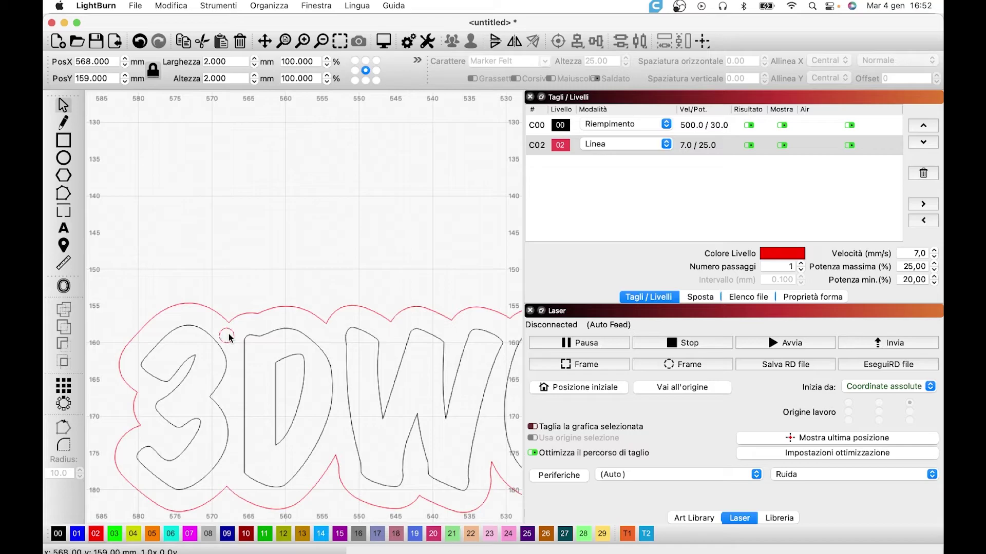
scroll(230, 337, down, 3)
scroll(226, 340, down, 3)
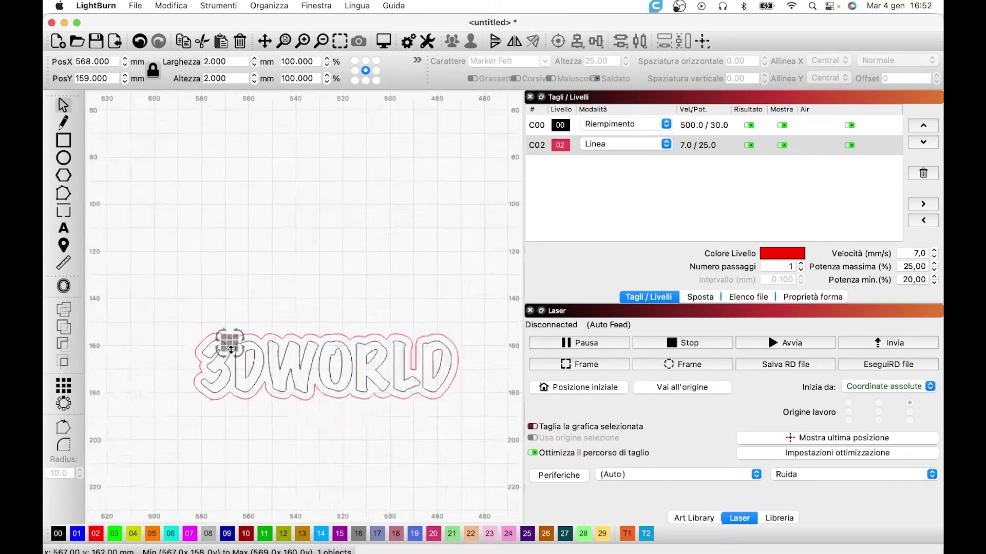
scroll(267, 369, down, 3)
click(294, 387)
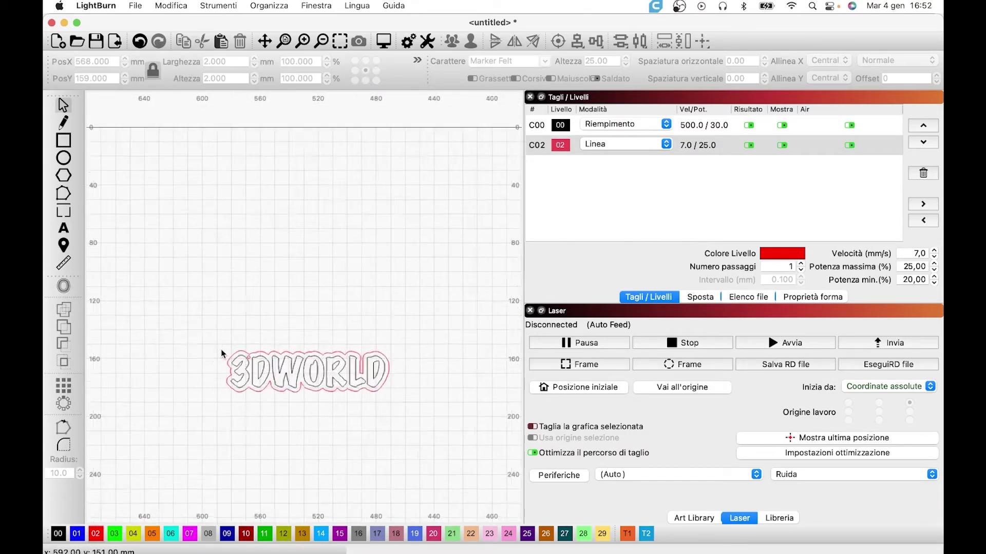
scroll(221, 350, up, 3)
scroll(308, 375, up, 2)
scroll(334, 371, up, 2)
scroll(329, 370, up, 1)
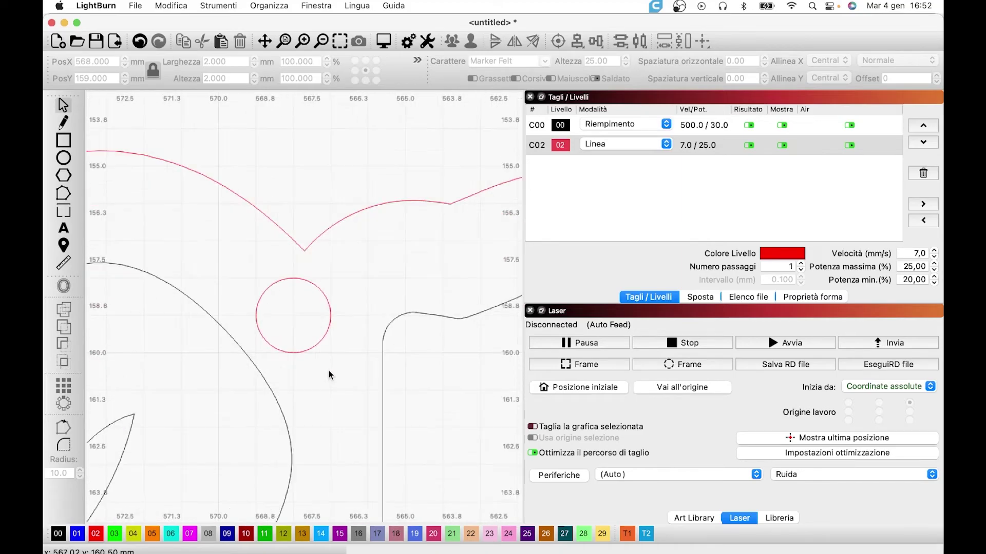
scroll(328, 376, up, 1)
scroll(328, 373, down, 5)
scroll(339, 380, down, 4)
scroll(359, 401, down, 4)
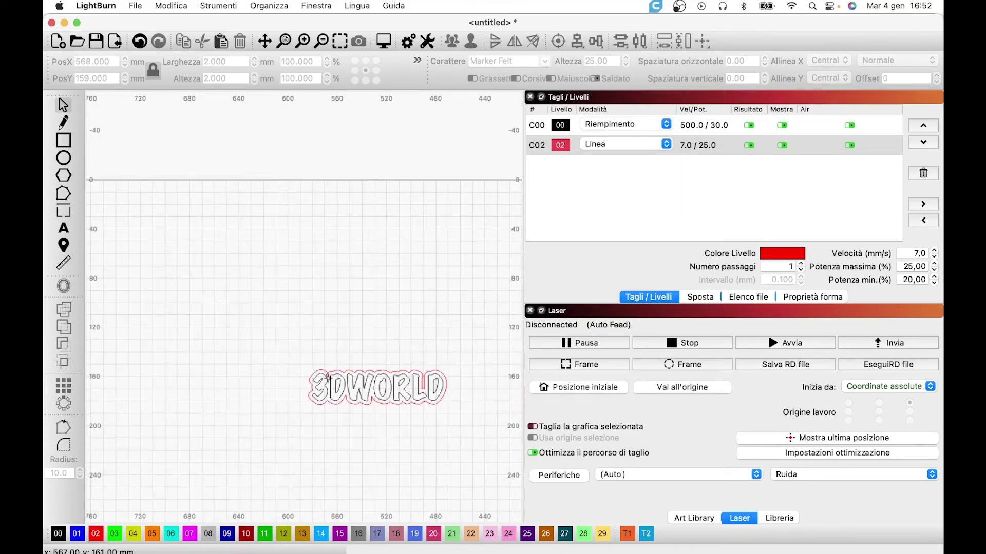
scroll(334, 395, right, 3)
scroll(313, 374, down, 2)
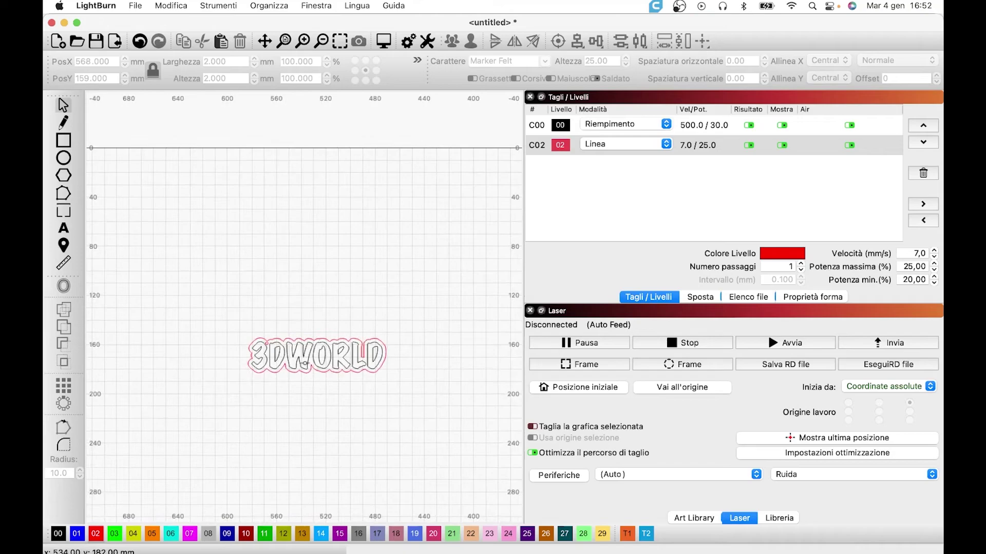
scroll(293, 356, up, 1)
scroll(282, 351, up, 2)
scroll(270, 348, up, 2)
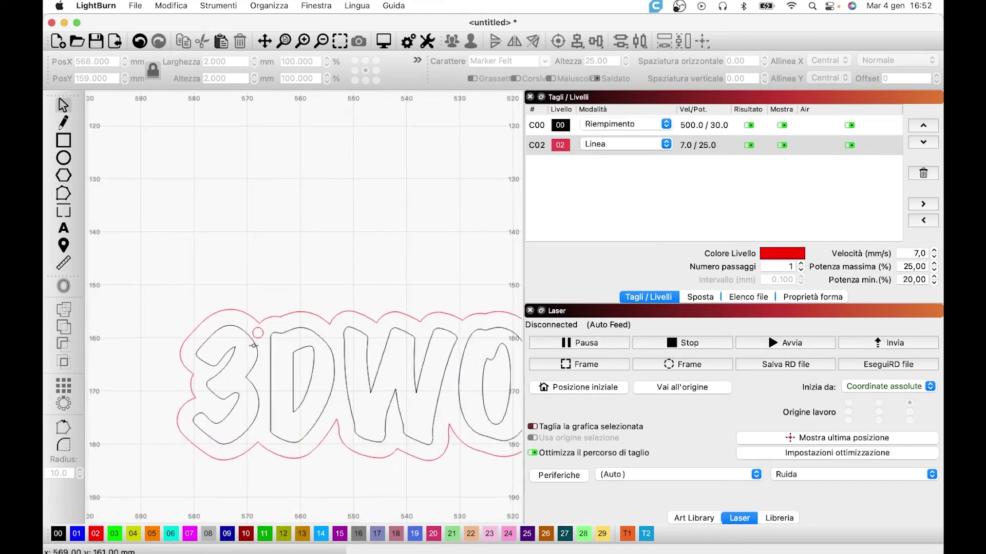
scroll(259, 345, up, 2)
scroll(258, 344, up, 2)
scroll(258, 344, up, 1)
scroll(258, 344, up, 1)
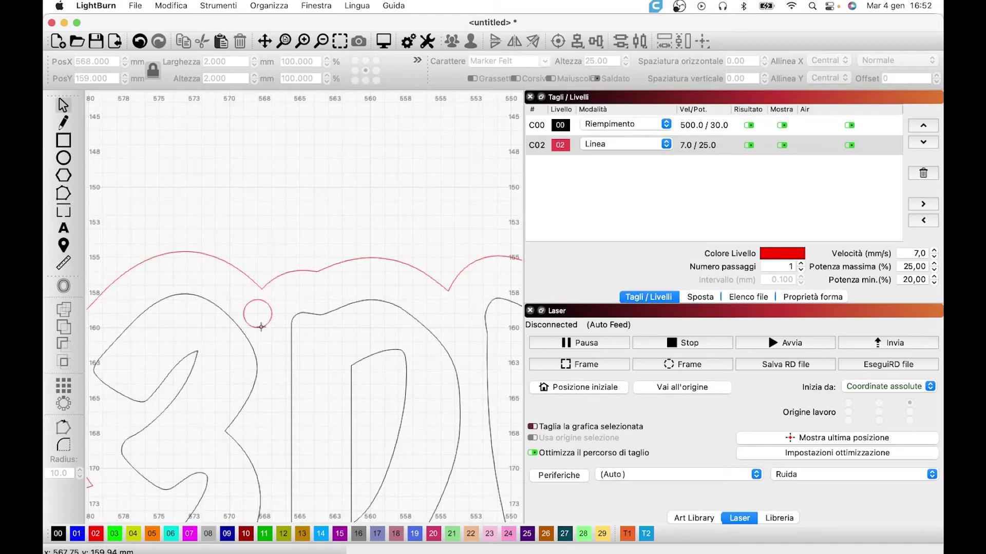
scroll(260, 354, up, 1)
scroll(260, 349, down, 2)
scroll(260, 334, down, 2)
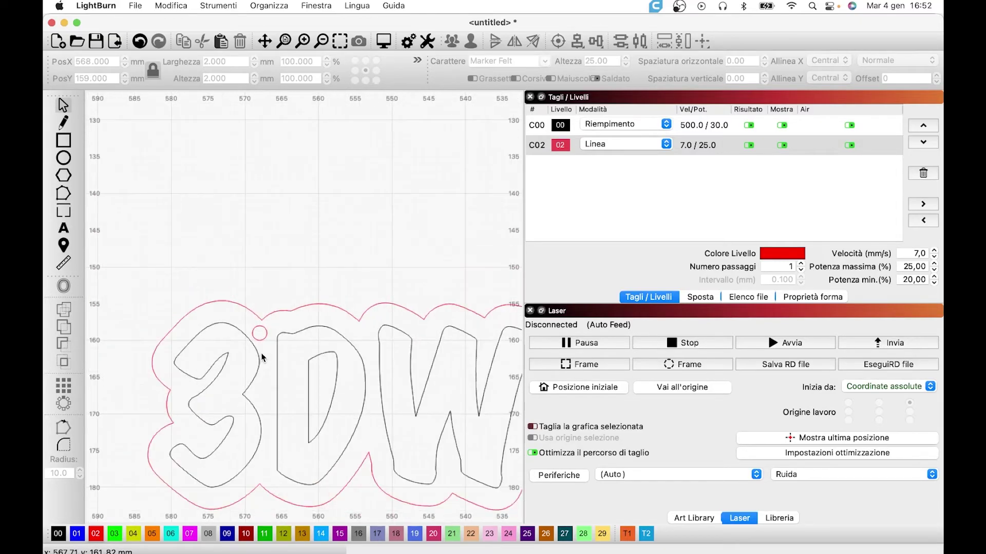
scroll(274, 389, down, 2)
scroll(266, 332, up, 3)
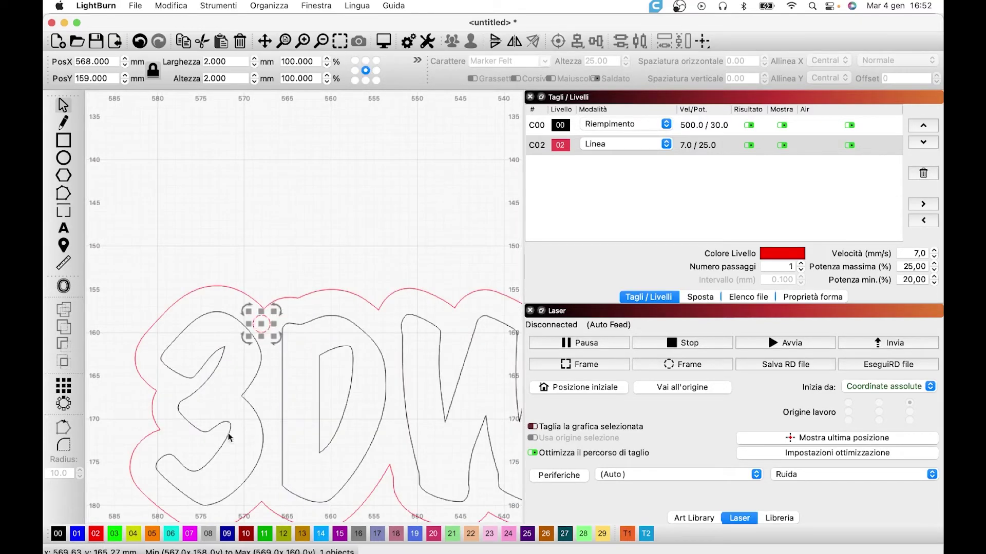
Step: Put the hole circle on blue line layer C01, order it before C02, and preview the job
click(113, 536)
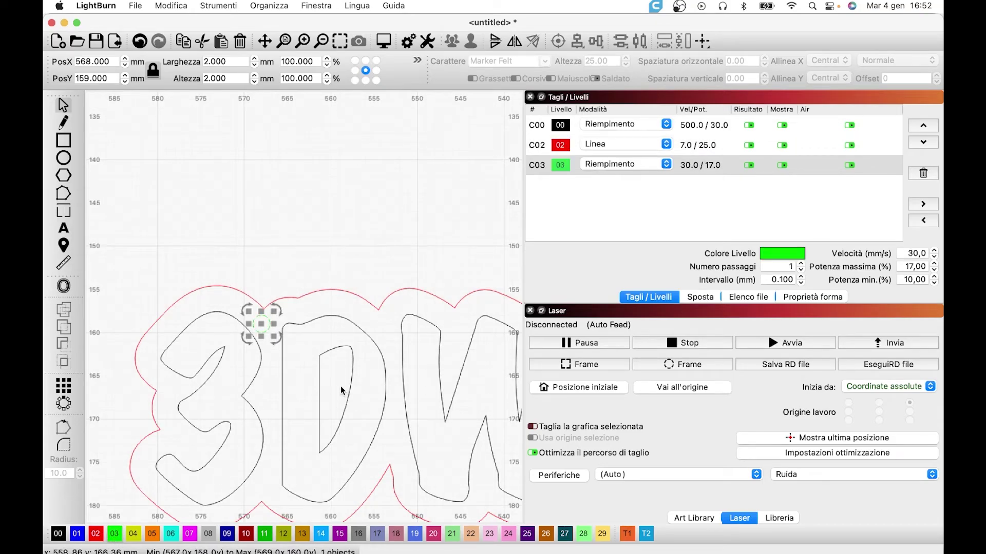
click(80, 536)
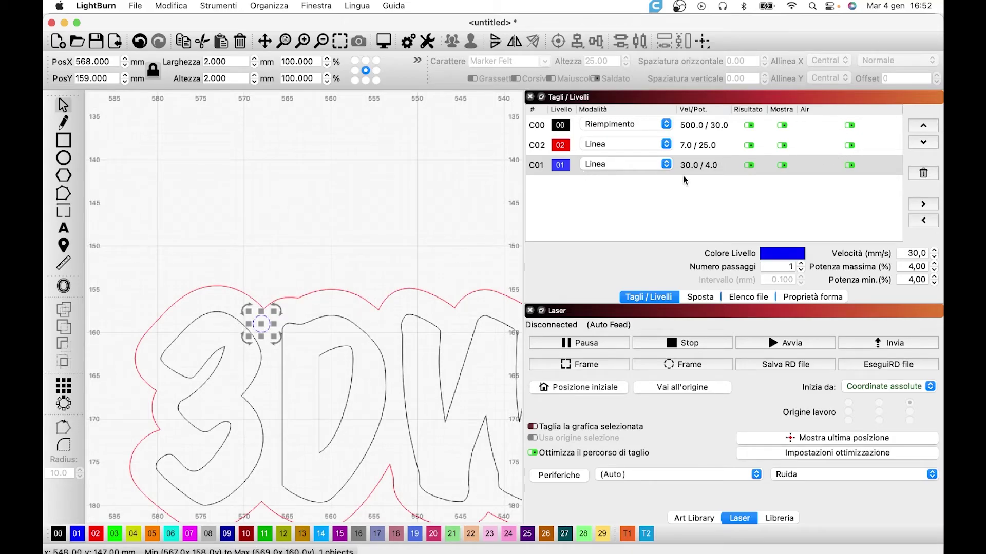
click(924, 128)
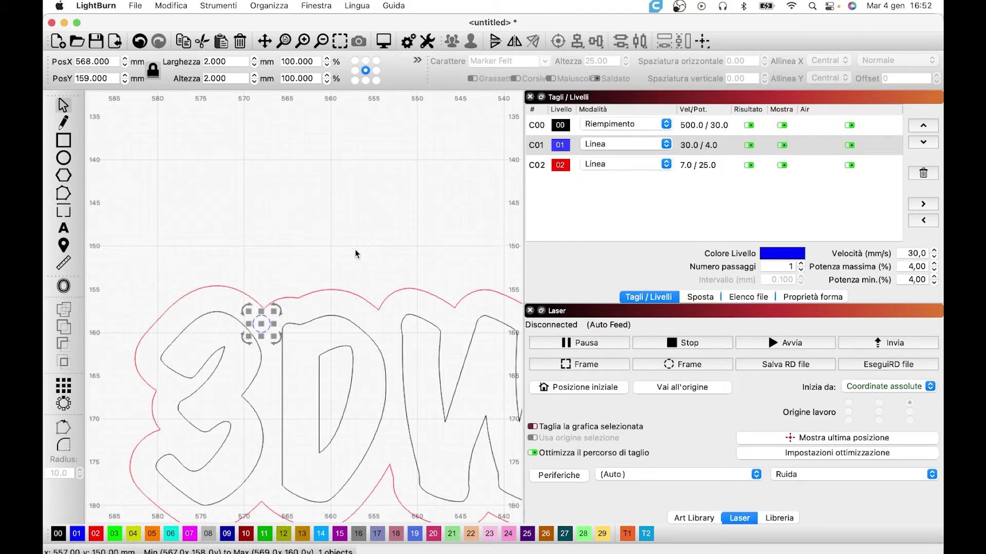
click(385, 44)
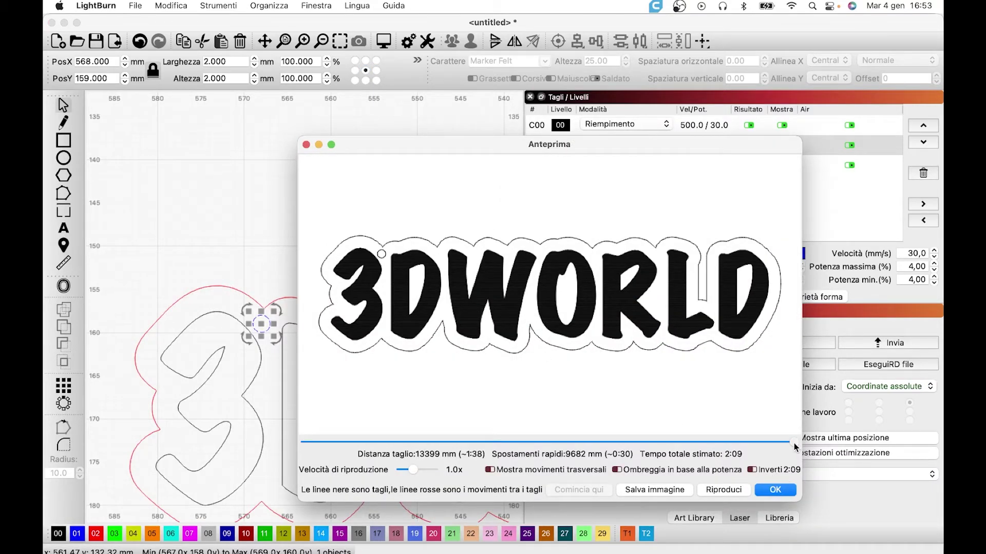
Step: Rewind the job simulation, let it play to 2:09, then close the preview
mouse_move(794, 442)
mouse_down()
mouse_move(283, 439)
mouse_move(792, 425)
mouse_up()
click(775, 490)
scroll(313, 371, down, 3)
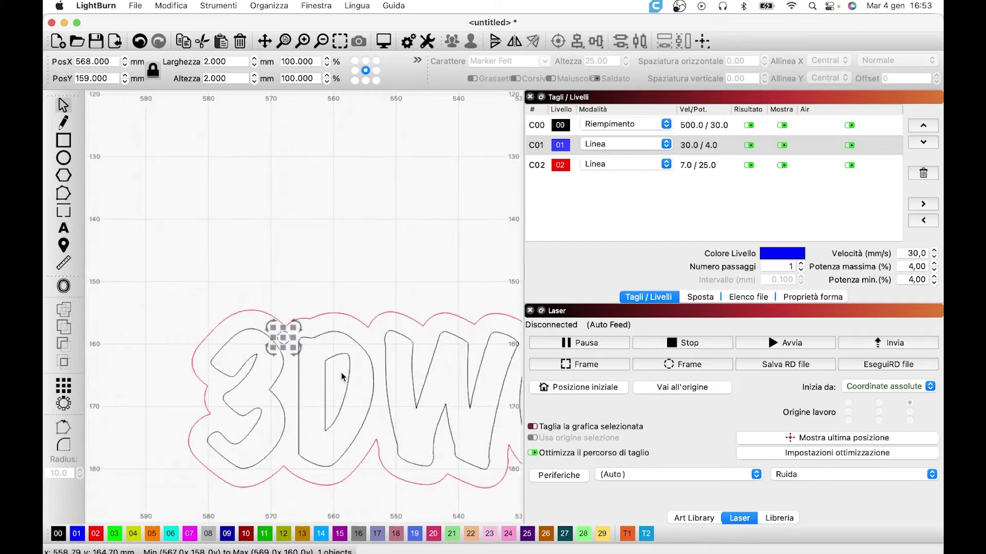
scroll(359, 395, down, 4)
scroll(401, 421, down, 4)
scroll(450, 456, down, 3)
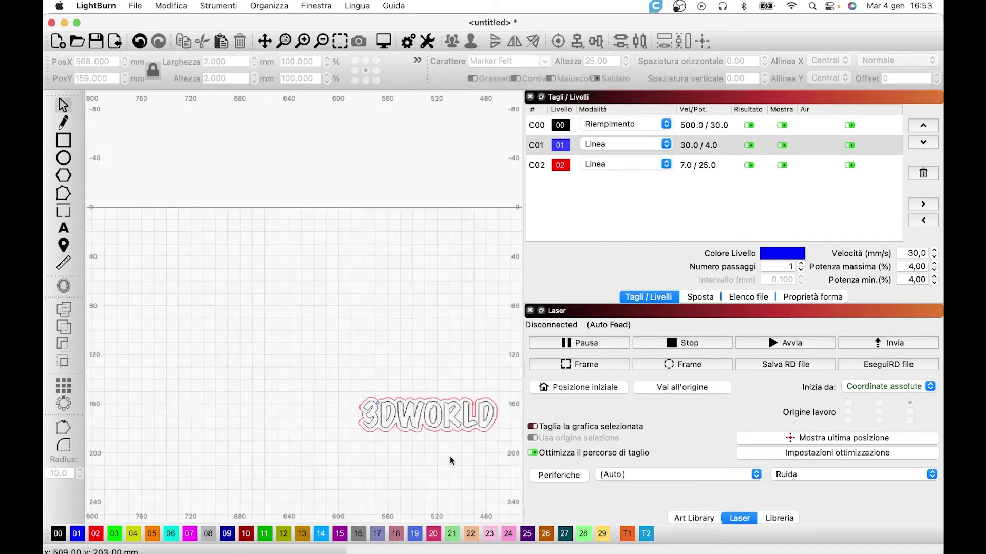
scroll(341, 419, up, 1)
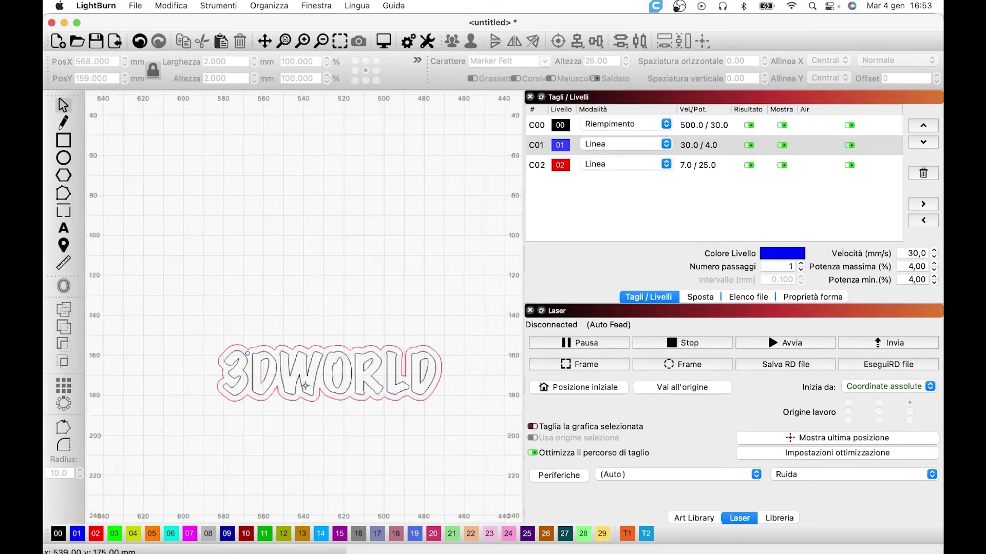
scroll(362, 377, up, 5)
scroll(357, 380, down, 2)
scroll(350, 383, down, 2)
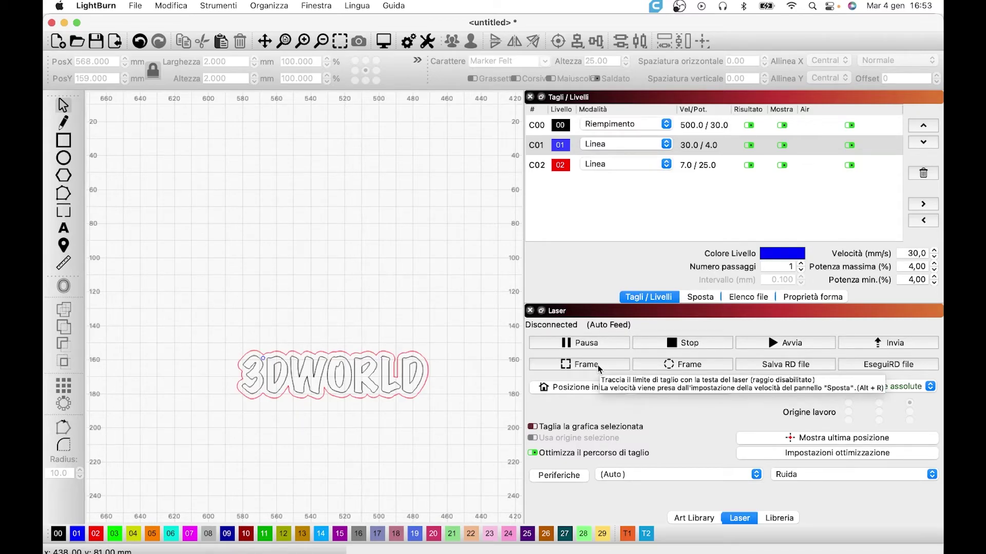
scroll(391, 385, down, 1)
scroll(390, 385, down, 2)
scroll(406, 401, down, 3)
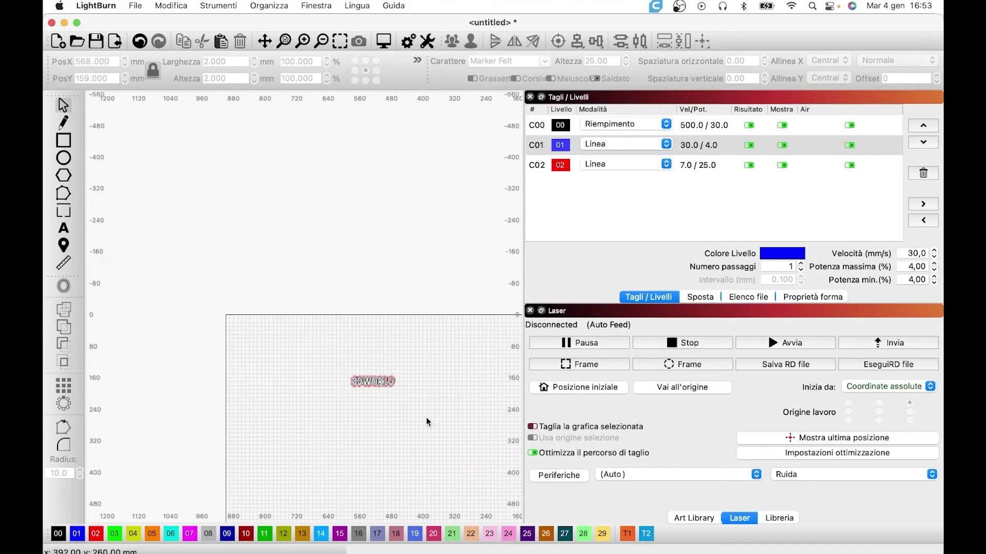
scroll(426, 422, down, 1)
scroll(339, 365, up, 1)
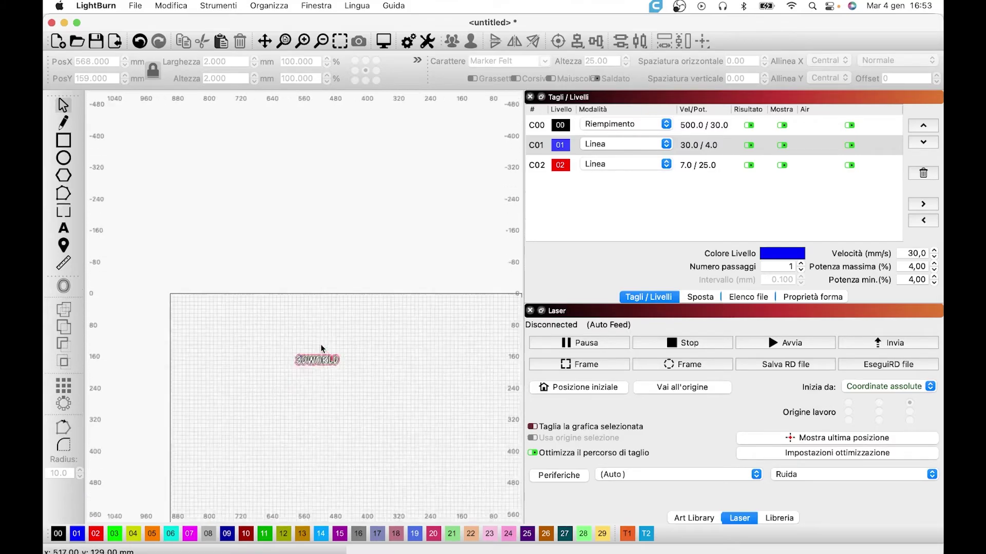
scroll(324, 349, up, 3)
scroll(325, 354, up, 2)
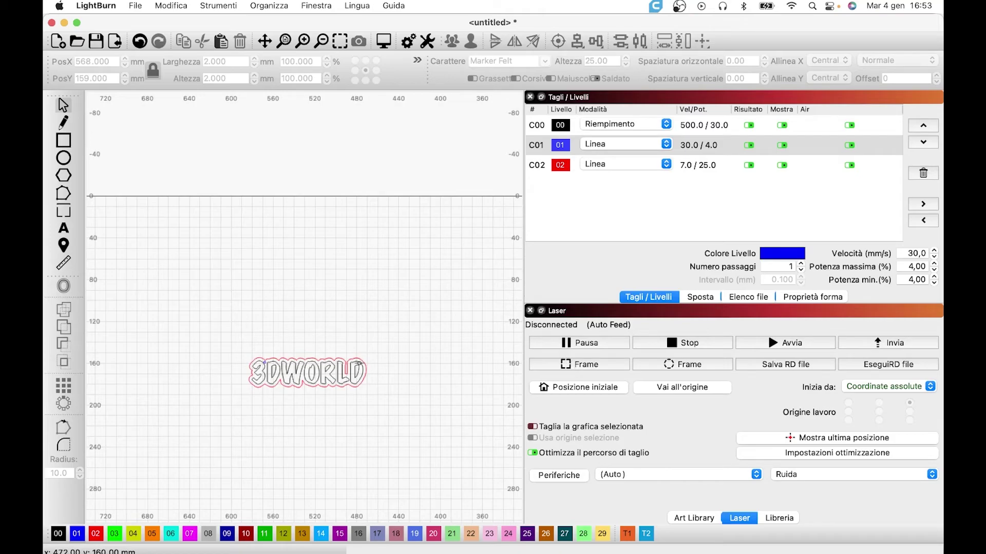
scroll(343, 365, down, 2)
scroll(343, 367, down, 2)
scroll(344, 369, down, 1)
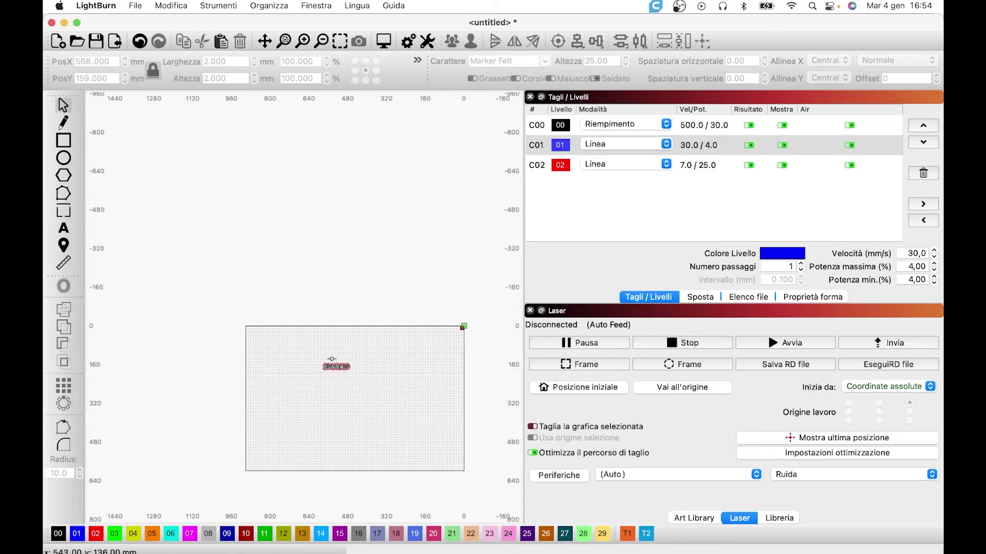
scroll(353, 367, up, 2)
scroll(353, 368, up, 3)
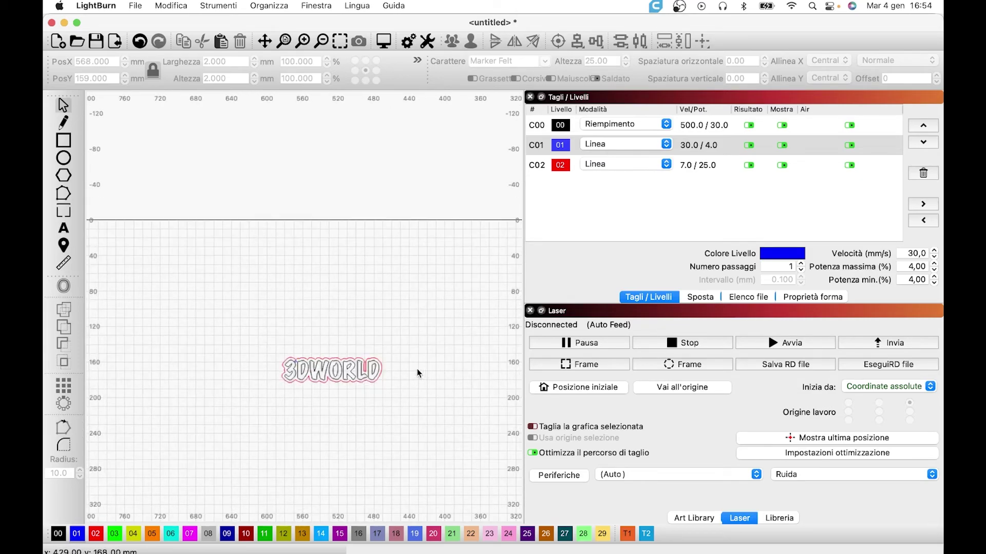
scroll(412, 386, down, 2)
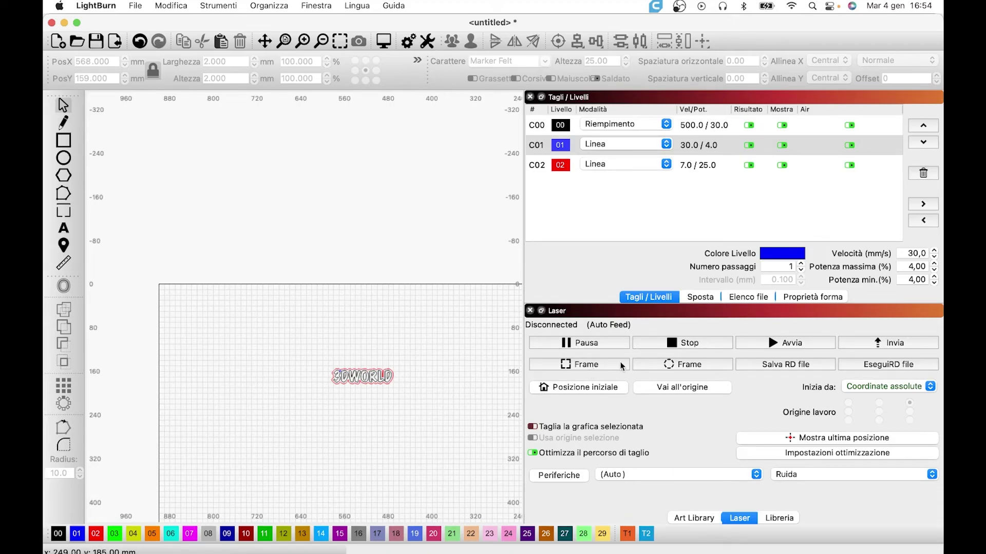
scroll(469, 418, down, 2)
scroll(461, 392, up, 1)
scroll(461, 393, up, 2)
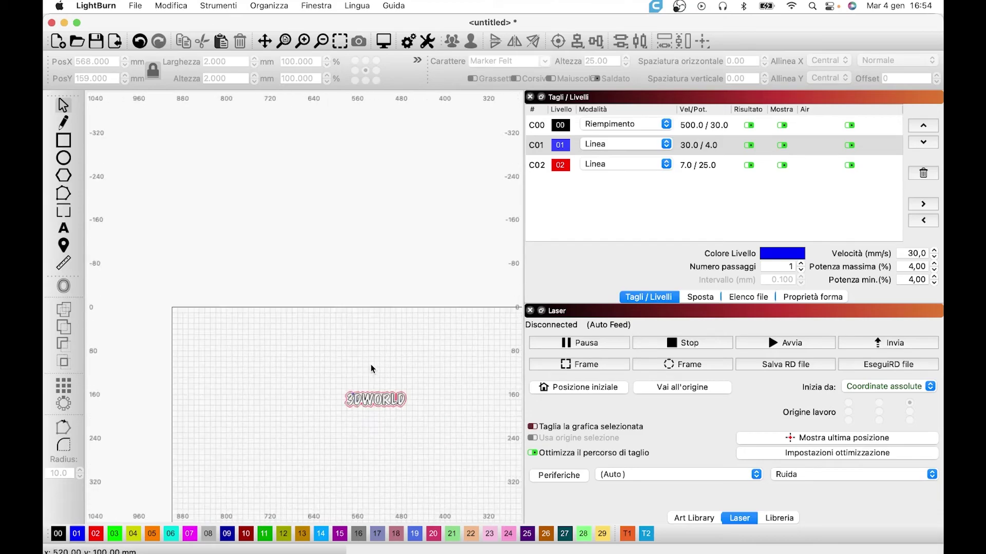
scroll(390, 390, up, 2)
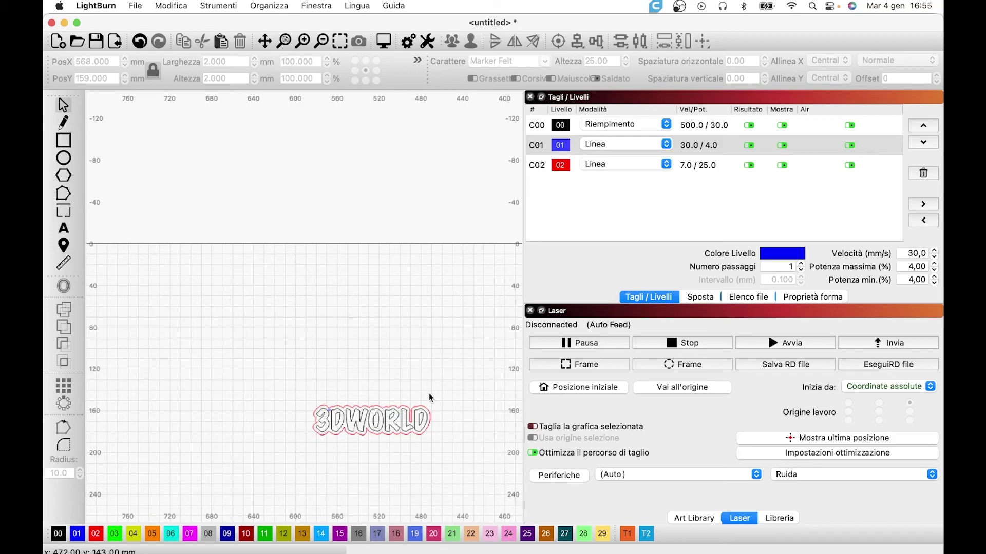
scroll(434, 399, down, 2)
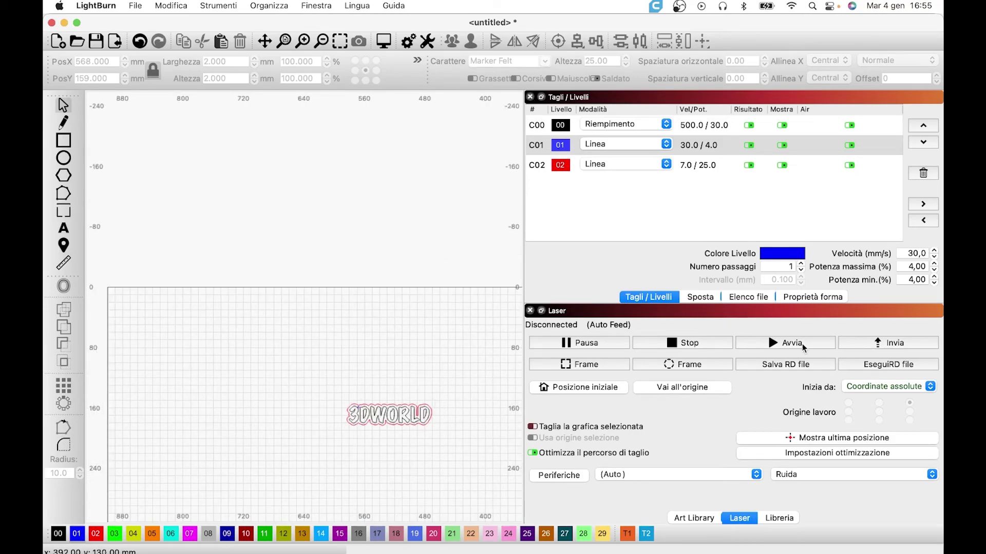
scroll(514, 406, down, 1)
scroll(514, 406, down, 2)
mouse_move(500, 442)
middle_down()
mouse_move(366, 366)
mouse_move(376, 418)
middle_up()
scroll(260, 400, up, 3)
scroll(259, 400, up, 2)
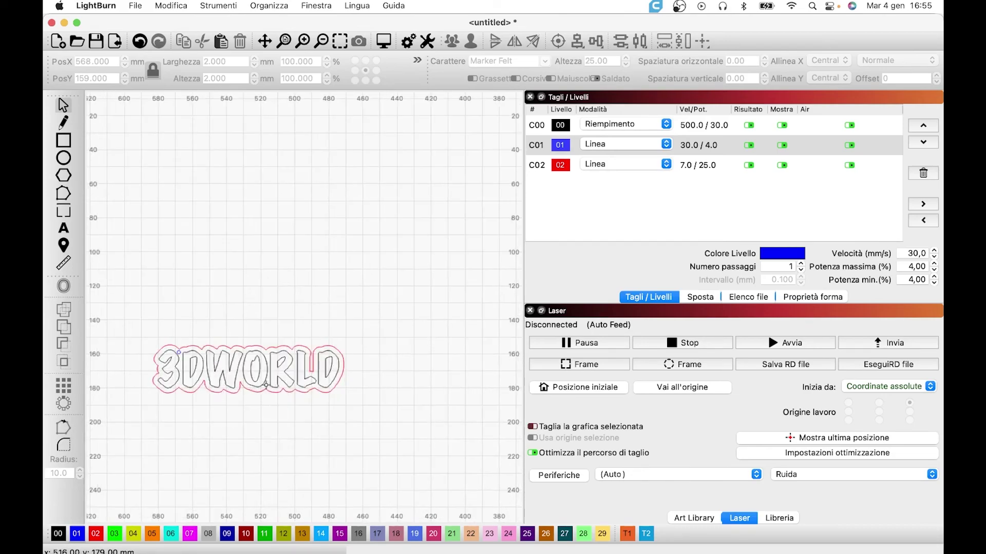
scroll(260, 400, up, 3)
middle_drag(267, 411, 340, 411)
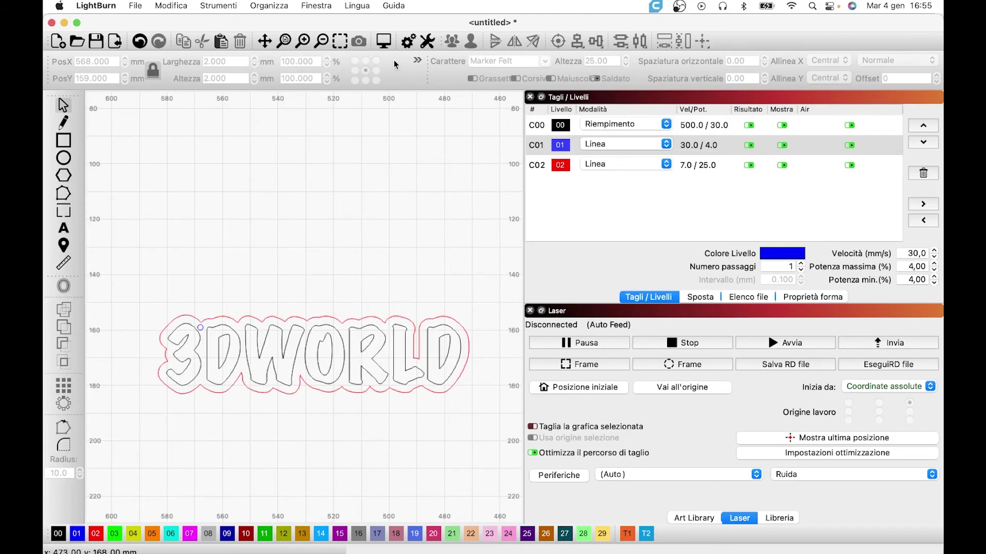
click(386, 43)
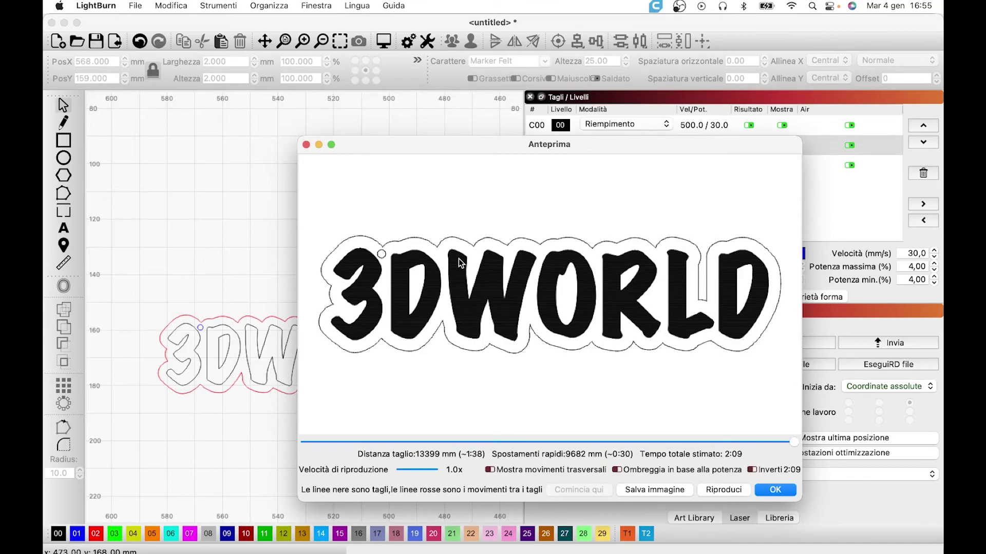
scroll(462, 308, down, 2)
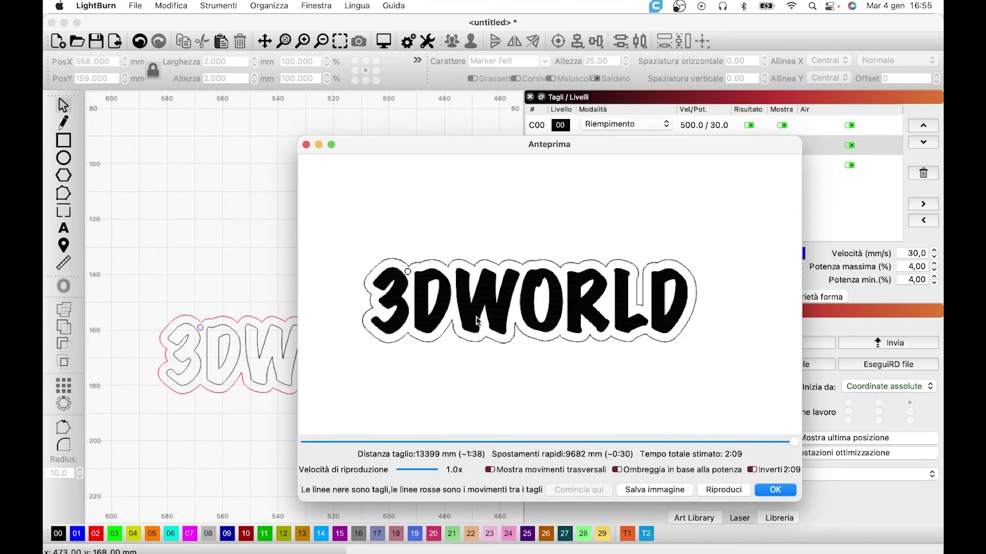
scroll(477, 316, up, 2)
scroll(488, 296, up, 2)
scroll(413, 305, down, 2)
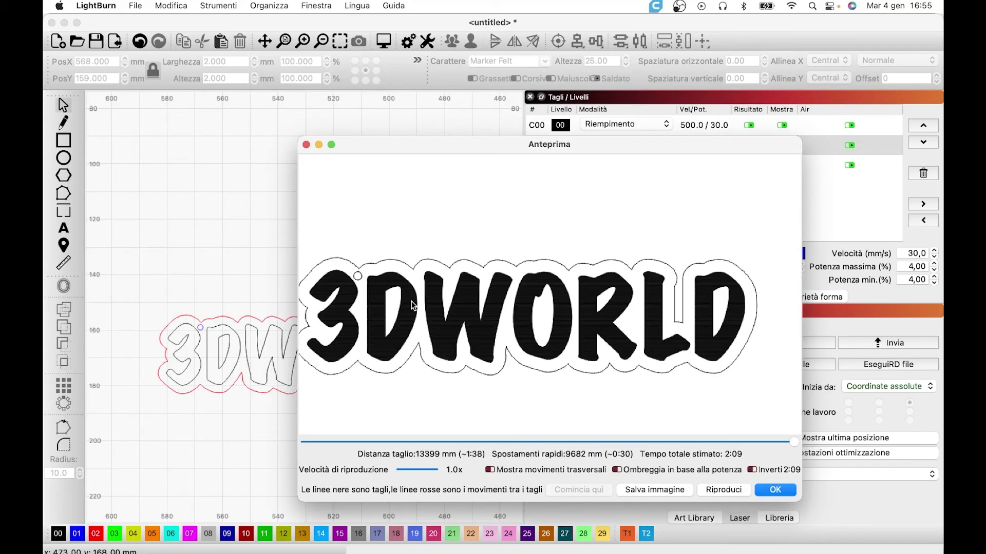
scroll(485, 326, down, 2)
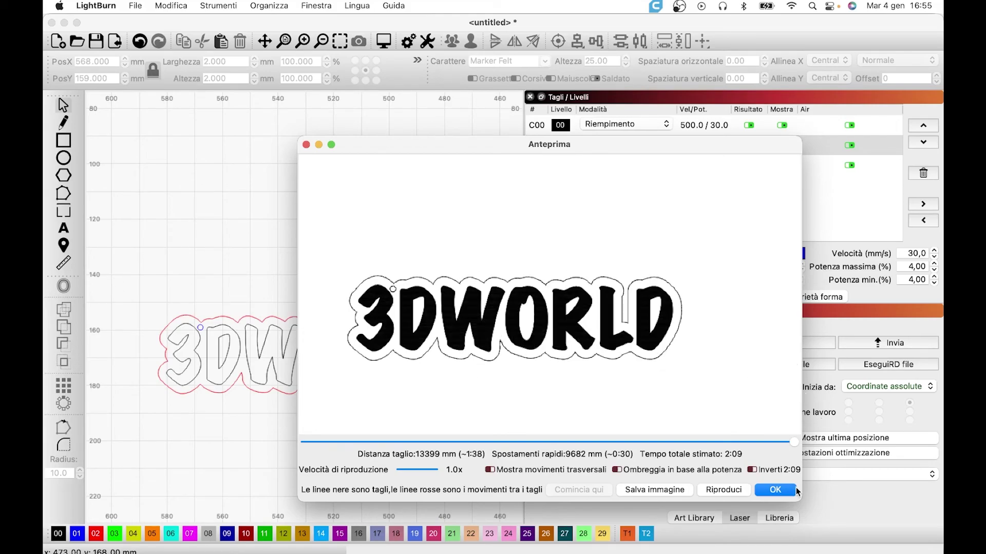
click(305, 145)
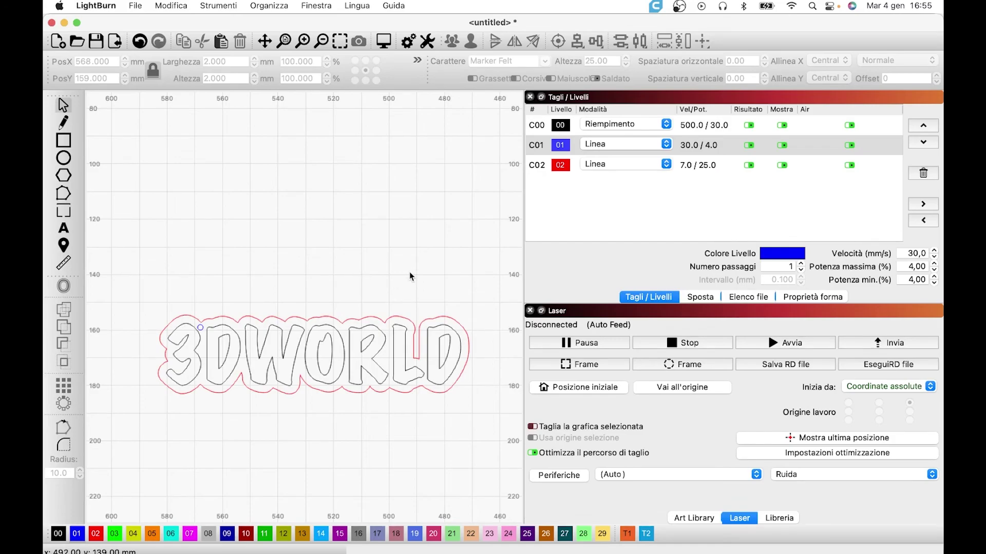
scroll(409, 273, up, 1)
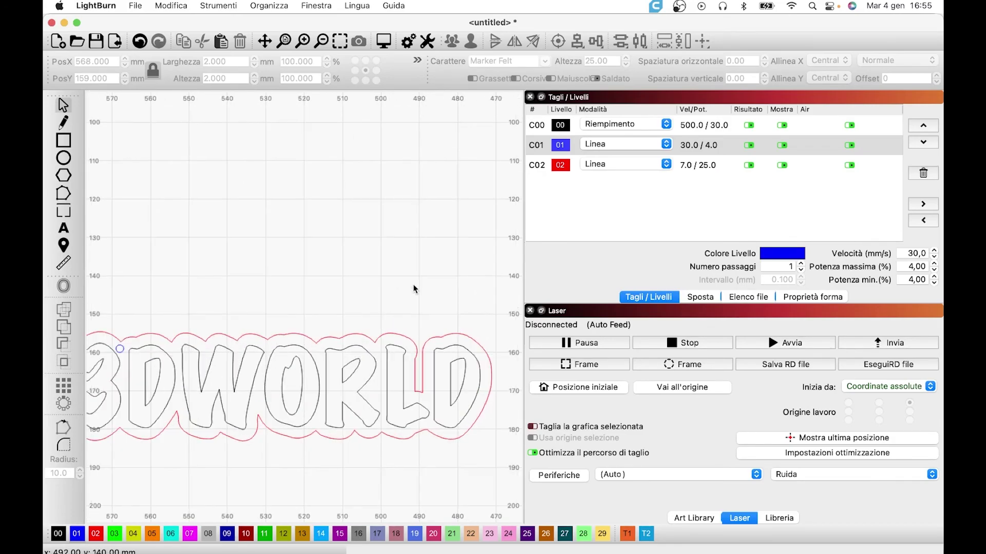
scroll(406, 283, down, 3)
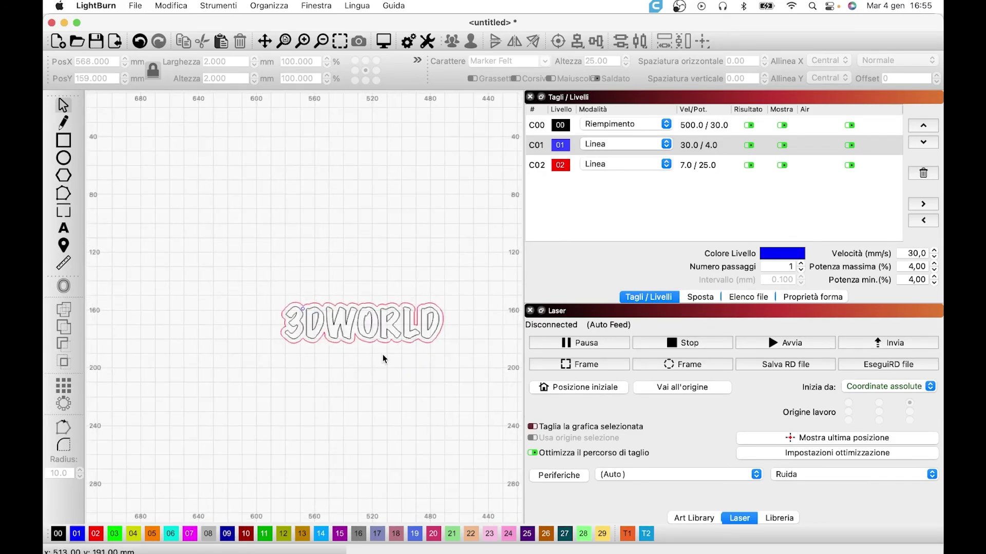